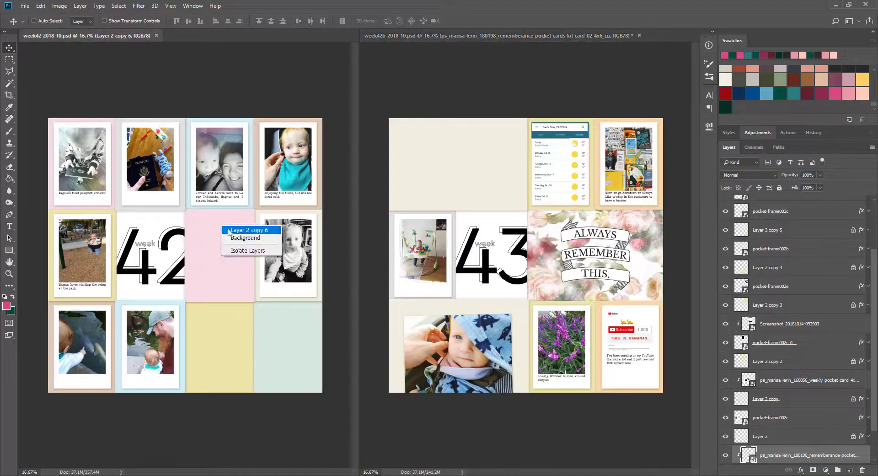
Free Transform the loved card to fill week 42's empty middle pocket
{"action": "key", "text": "ctrl+t"}
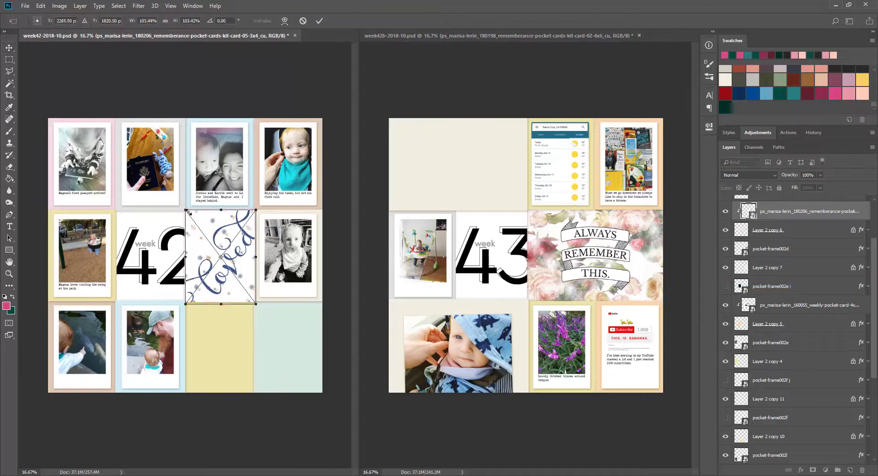
Place the blue patterned paper in week 42 and clip it to the card beneath
{"action": "left_click_drag", "start_coordinate": [261, 296], "coordinate": [261, 297]}
{"action": "key", "text": "Return"}
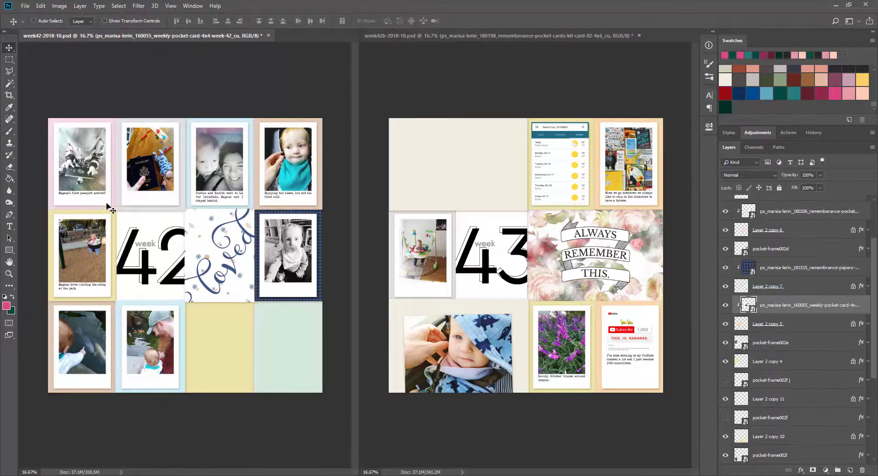
{"action": "right_click", "coordinate": [787, 263]}
{"action": "left_click", "coordinate": [786, 258]}
Copy the blue paper into week 43 and clip it to the flower card
{"action": "left_click_drag", "start_coordinate": [567, 174], "coordinate": [569, 174]}
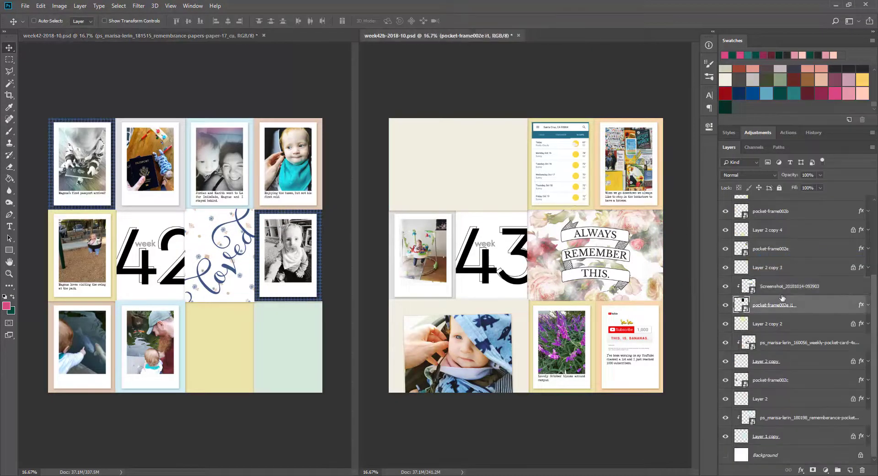
{"action": "key", "text": "ctrl+v"}
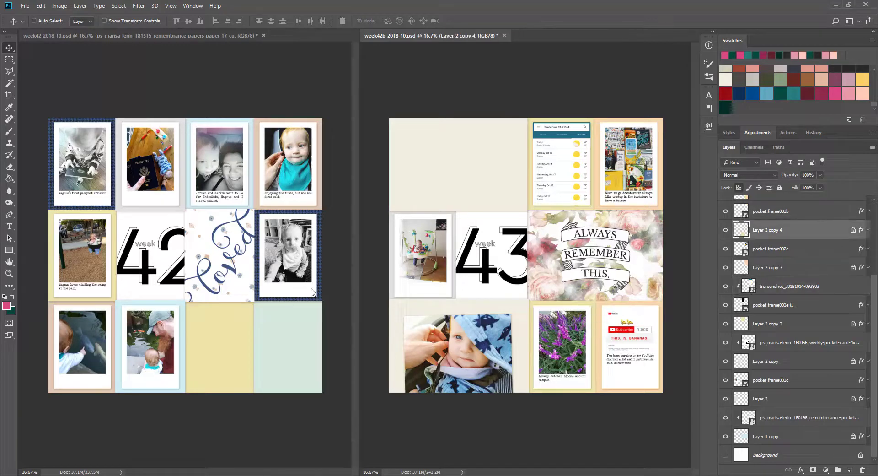
{"action": "right_click", "coordinate": [809, 230]}
{"action": "left_click", "coordinate": [778, 261]}
Clip yellow damask to the bottom-middle card and plaid paper behind the passport card
{"action": "right_click", "coordinate": [176, 302]}
{"action": "left_click", "coordinate": [192, 304]}
{"action": "key", "text": "ctrl+v"}
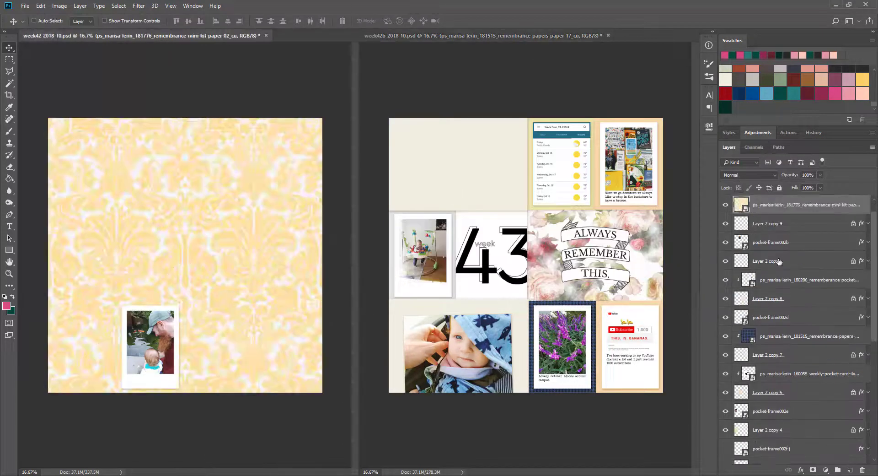
{"action": "key", "text": "ctrl+alt+g"}
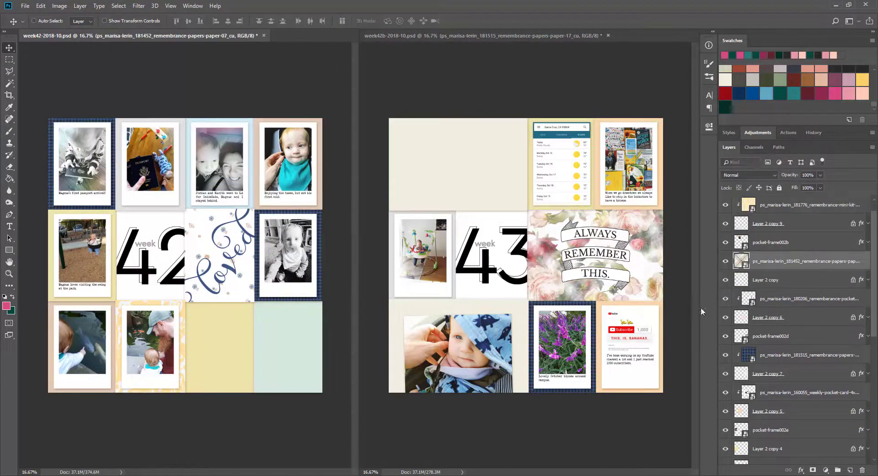
{"action": "key", "text": "ctrl+v"}
{"action": "key", "text": "ctrl+alt+g"}
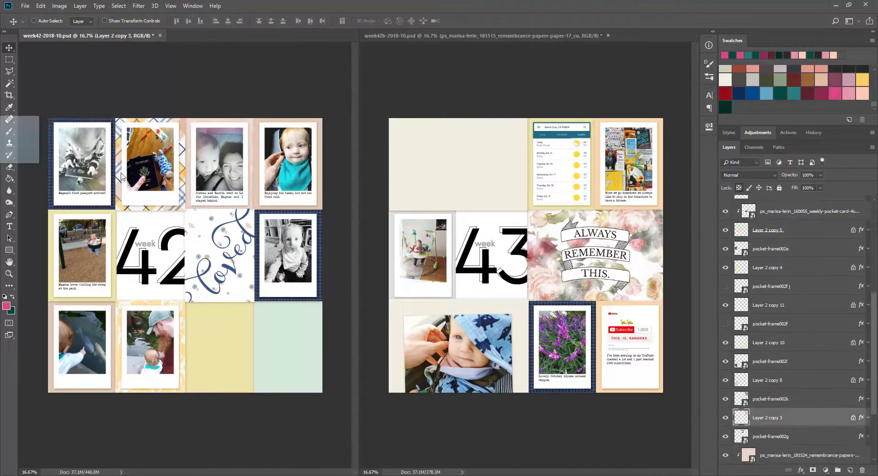
{"action": "right_click", "coordinate": [801, 455]}
{"action": "left_click", "coordinate": [755, 235]}
Paste another remembrance paper and clip it to Layer 2 copy 4
{"action": "right_click", "coordinate": [137, 229]}
{"action": "left_click", "coordinate": [142, 240]}
{"action": "key", "text": "ctrl+v"}
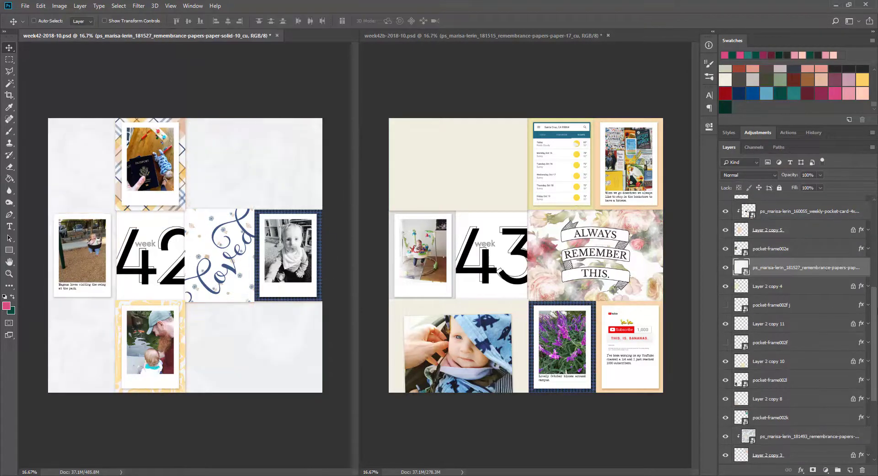
{"action": "key", "text": "ctrl+alt+g"}
Clip black dotted paper to the bottom-left card, replacing the blue paper tried first
{"action": "left_click", "coordinate": [121, 316], "text": "ctrl"}
{"action": "key", "text": "ctrl+v"}
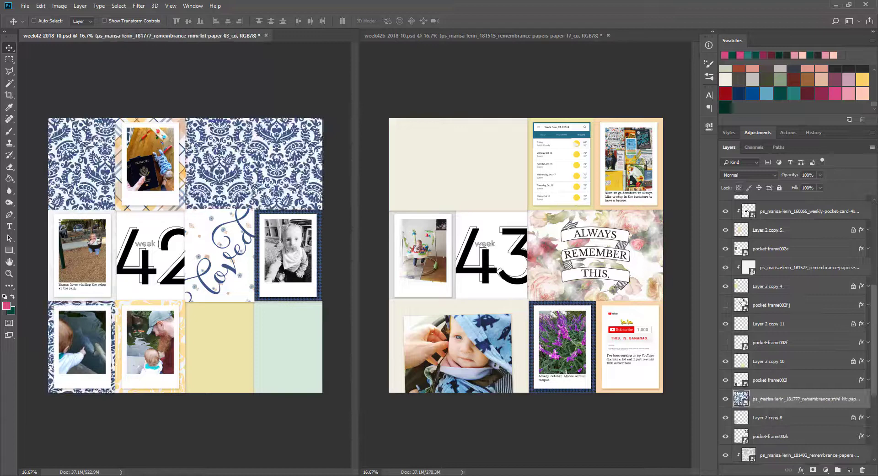
{"action": "key", "text": "ctrl+alt+g"}
{"action": "key", "text": "Delete"}
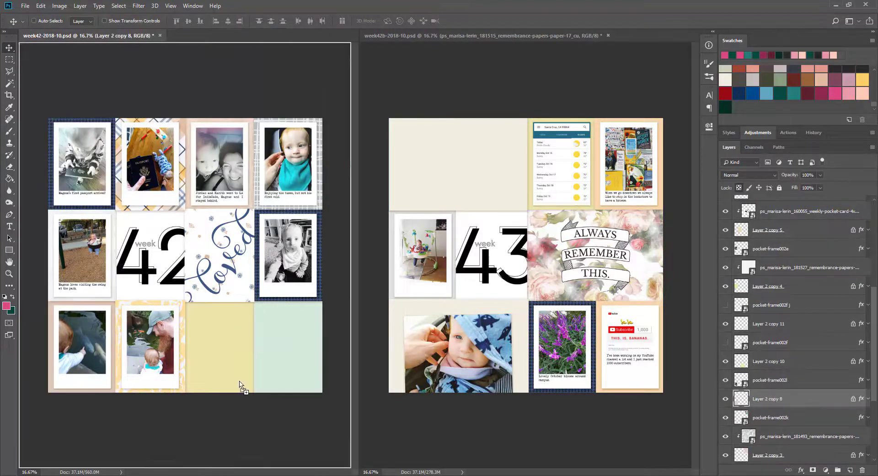
{"action": "key", "text": "ctrl+v"}
{"action": "key", "text": "ctrl+alt+g"}
Fill the two empty bottom pockets with clipped plaid and black triangle papers
{"action": "right_click", "coordinate": [220, 334]}
{"action": "left_click", "coordinate": [249, 337]}
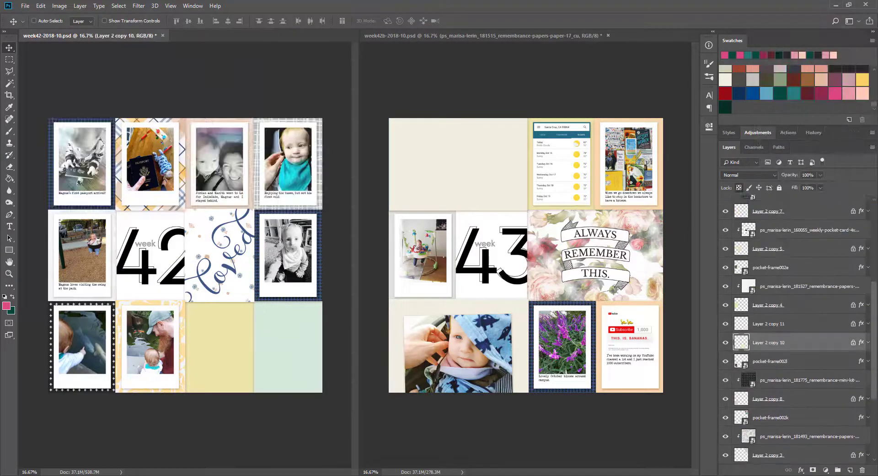
{"action": "key", "text": "ctrl+v"}
{"action": "key", "text": "ctrl+alt+g"}
{"action": "right_click", "coordinate": [304, 321]}
{"action": "left_click", "coordinate": [332, 324]}
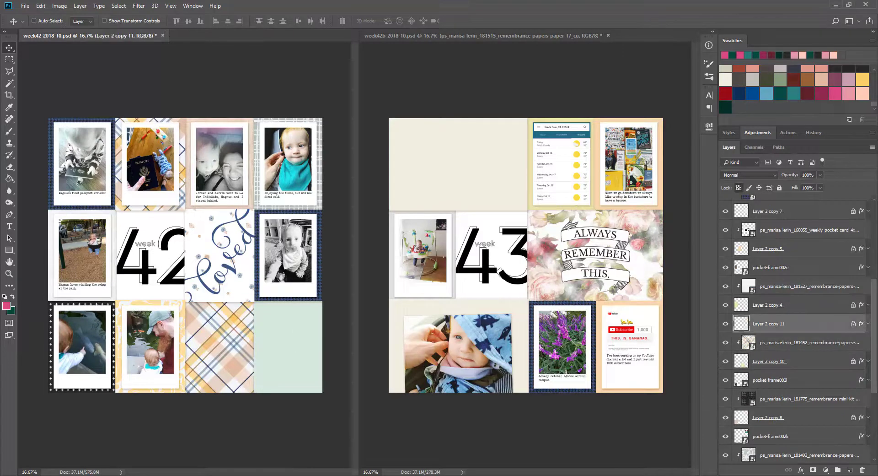
{"action": "key", "text": "ctrl+v"}
{"action": "key", "text": "ctrl+alt+g"}
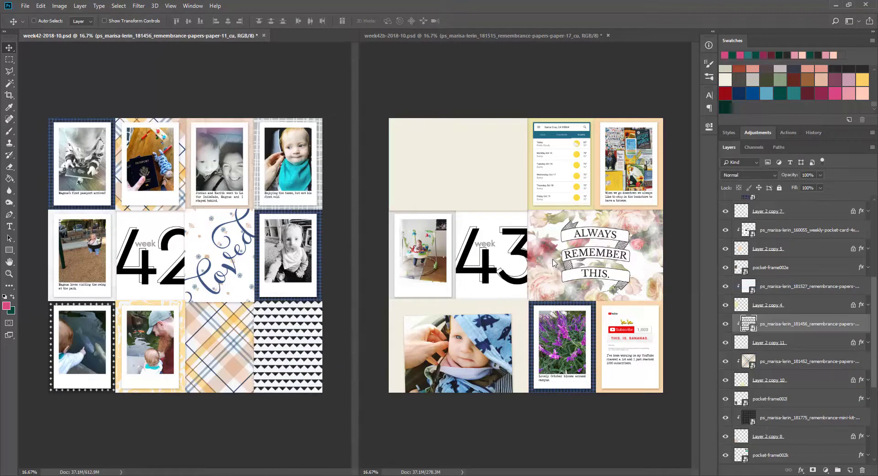
Clip blue damask into week 43's top-left pocket and yellow damask into the bottom-left pocket
{"action": "left_click", "coordinate": [406, 243]}
{"action": "key", "text": "ctrl+v"}
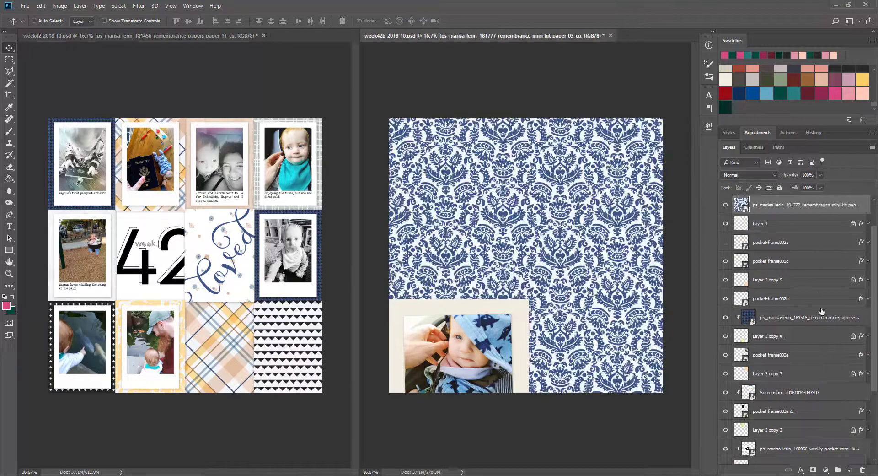
{"action": "right_click", "coordinate": [824, 312]}
{"action": "left_click", "coordinate": [741, 284]}
{"action": "key", "text": "ctrl+v"}
{"action": "right_click", "coordinate": [791, 205]}
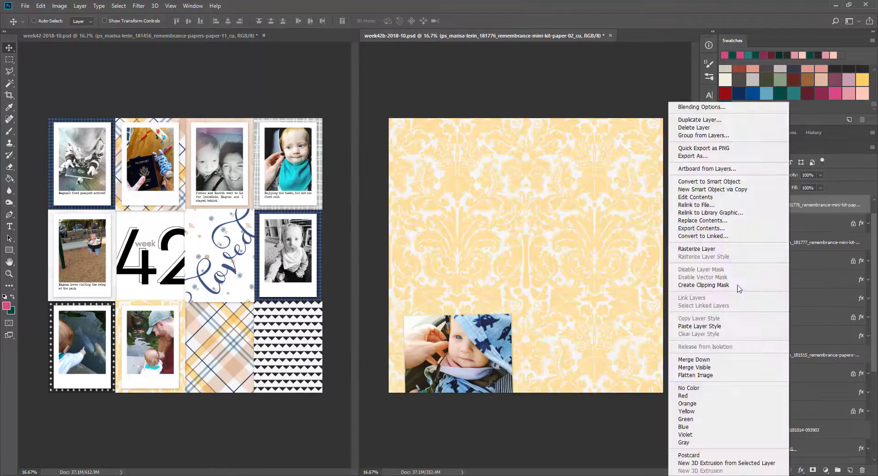
{"action": "left_click", "coordinate": [738, 285]}
Clip black dot paper behind the weather card and grey paper behind the middle-left photo
{"action": "left_click", "coordinate": [814, 447]}
{"action": "key", "text": "ctrl+v"}
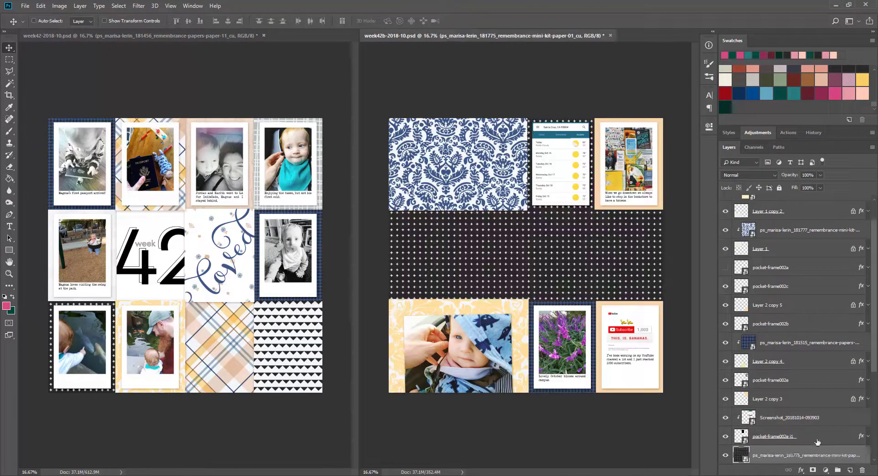
{"action": "key", "text": "ctrl+alt+g"}
{"action": "left_click", "coordinate": [778, 399]}
{"action": "key", "text": "ctrl+v"}
{"action": "right_click", "coordinate": [805, 399]}
{"action": "left_click", "coordinate": [777, 206]}
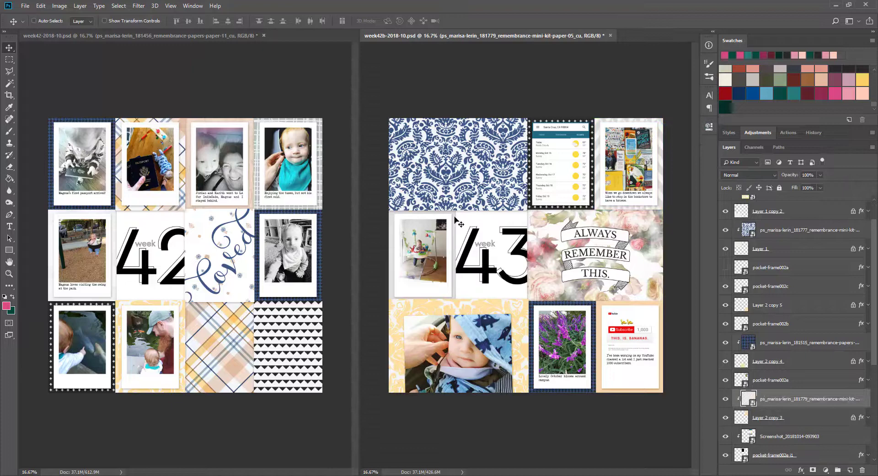
Clip plaid and solid papers to their cards and save the week 43 layout
{"action": "left_click", "coordinate": [453, 247], "text": "ctrl"}
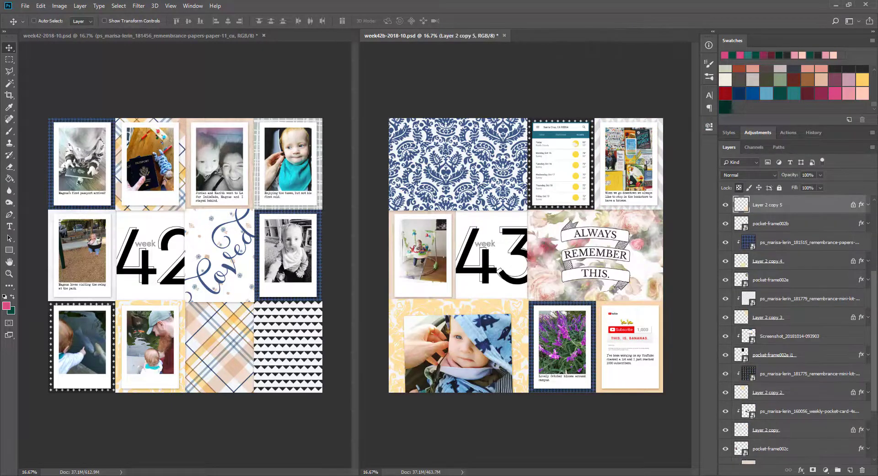
{"action": "key", "text": "ctrl+v"}
{"action": "right_click", "coordinate": [777, 206]}
{"action": "left_click", "coordinate": [741, 219]}
{"action": "key", "text": "ctrl+s"}
{"action": "key", "text": "ctrl+v"}
{"action": "right_click", "coordinate": [805, 205]}
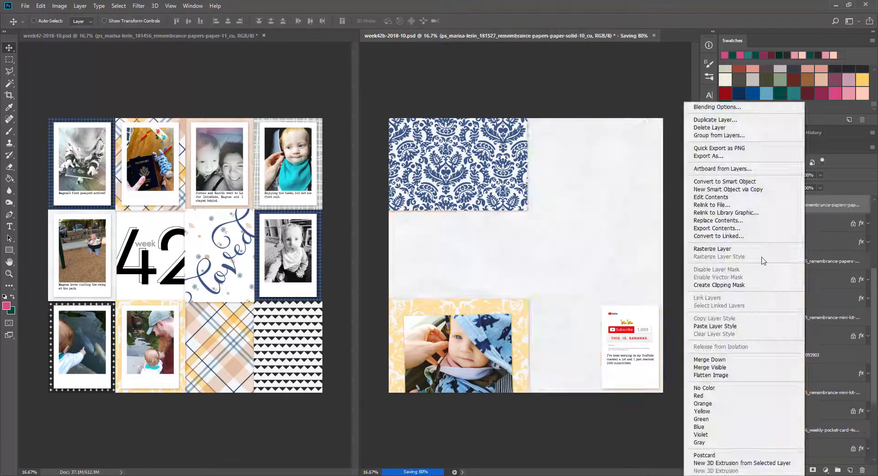
{"action": "left_click", "coordinate": [727, 285]}
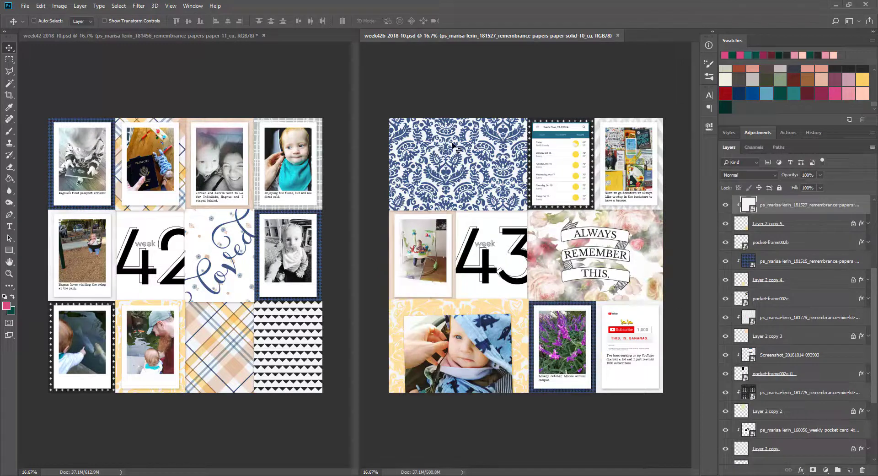
Place the lacy frame and a vertically rotated airmail envelope on the blue damask pocket
{"action": "key", "text": "ctrl+v"}
{"action": "left_click_drag", "start_coordinate": [526, 256], "coordinate": [494, 172]}
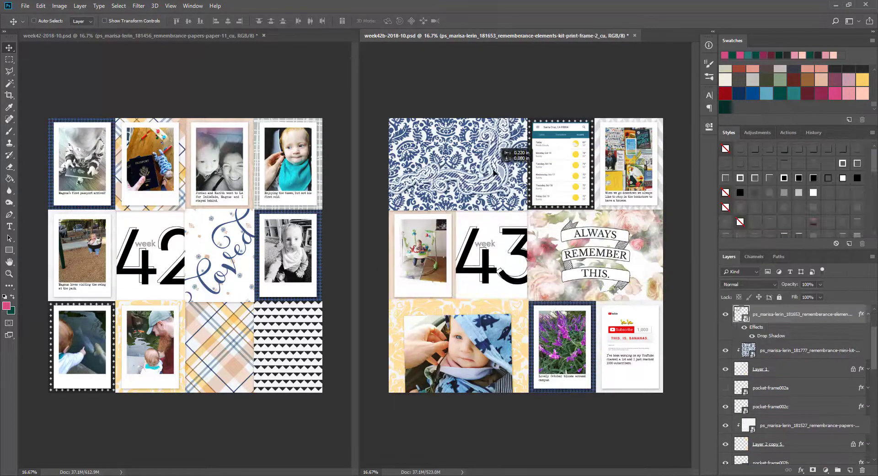
{"action": "key", "text": "ctrl+v"}
{"action": "left_click_drag", "start_coordinate": [571, 252], "coordinate": [503, 161]}
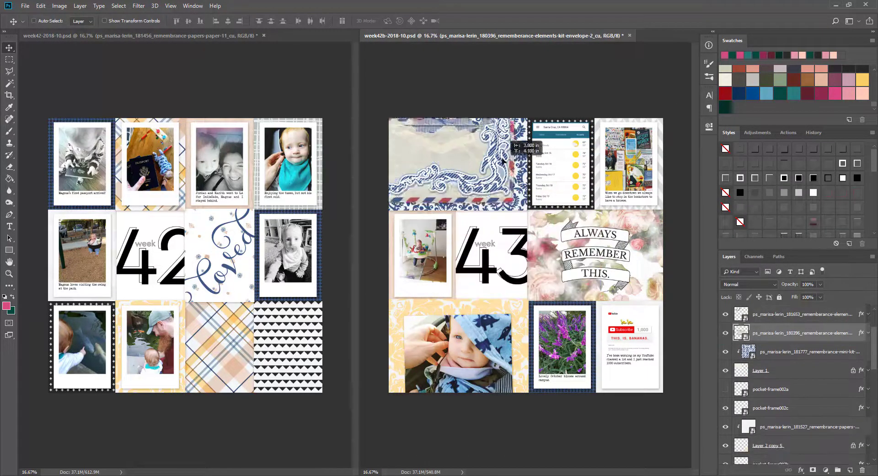
{"action": "key", "text": "ctrl+t"}
{"action": "mouse_move", "coordinate": [535, 115]}
{"action": "left_mouse_down"}
{"action": "mouse_move", "coordinate": [503, 183]}
{"action": "mouse_move", "coordinate": [554, 234]}
{"action": "mouse_move", "coordinate": [465, 186]}
{"action": "left_mouse_up"}
{"action": "key", "text": "Return"}
{"action": "right_click", "coordinate": [498, 185]}
{"action": "left_click", "coordinate": [526, 191]}
{"action": "key", "text": "Return"}
Add the red flower, Lovely Life label and cork banner, and nudge the three together
{"action": "key", "text": "ctrl+v"}
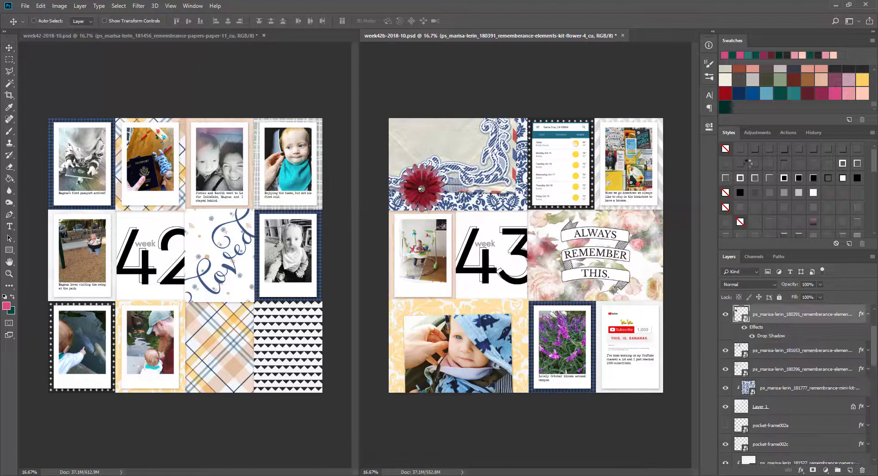
{"action": "key", "text": "ctrl+v"}
{"action": "left_click_drag", "start_coordinate": [501, 213], "coordinate": [502, 213]}
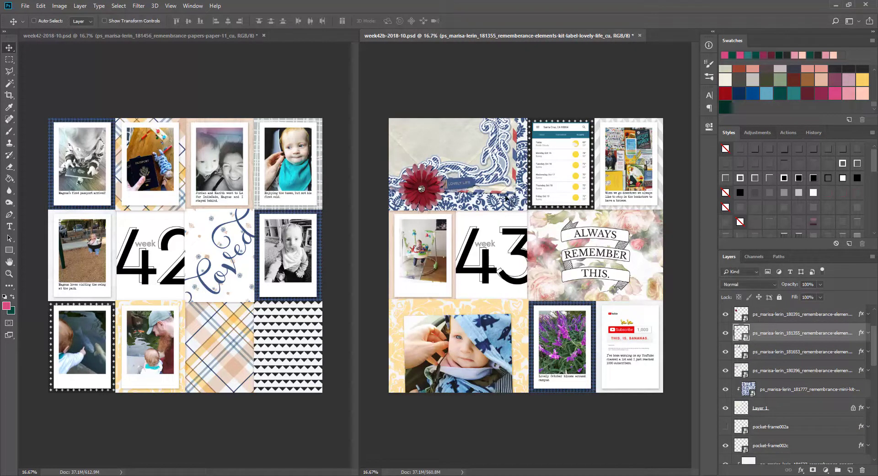
{"action": "key", "text": "ctrl+v"}
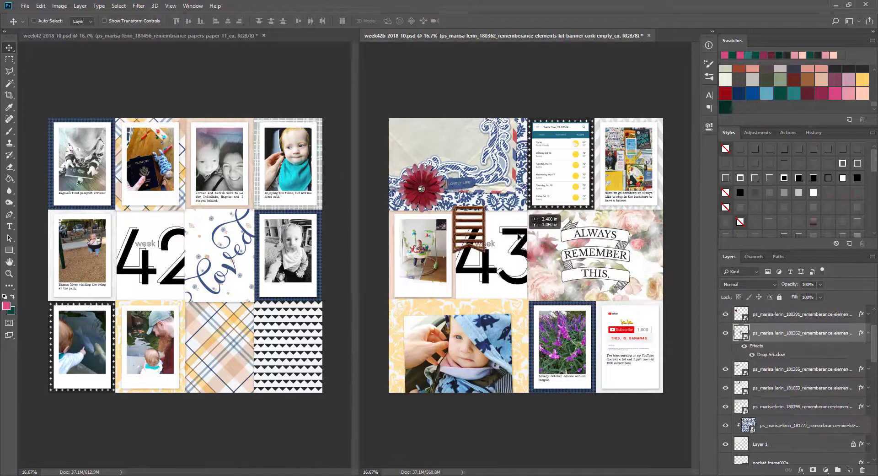
{"action": "left_click_drag", "start_coordinate": [459, 212], "coordinate": [459, 213]}
{"action": "key", "text": "alt+shift+bracketright"}
{"action": "key", "text": "alt+shift+bracketright"}
{"action": "left_click_drag", "start_coordinate": [537, 243], "coordinate": [540, 243]}
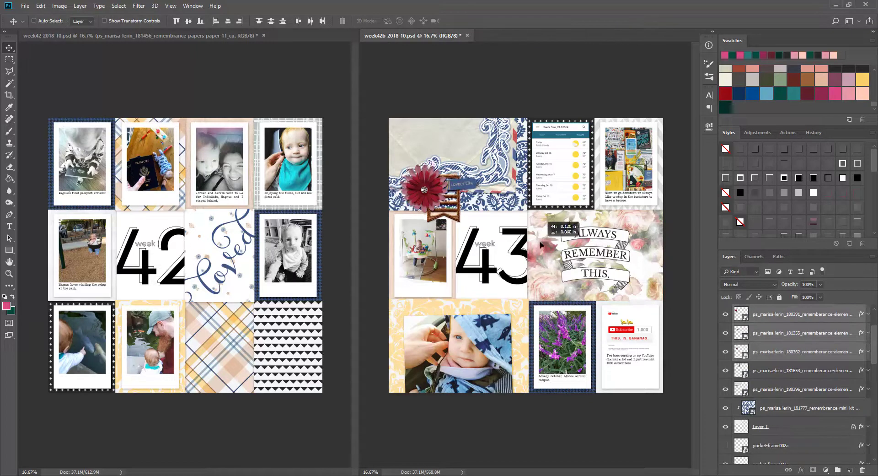
{"action": "key", "text": "ctrl+Tab"}
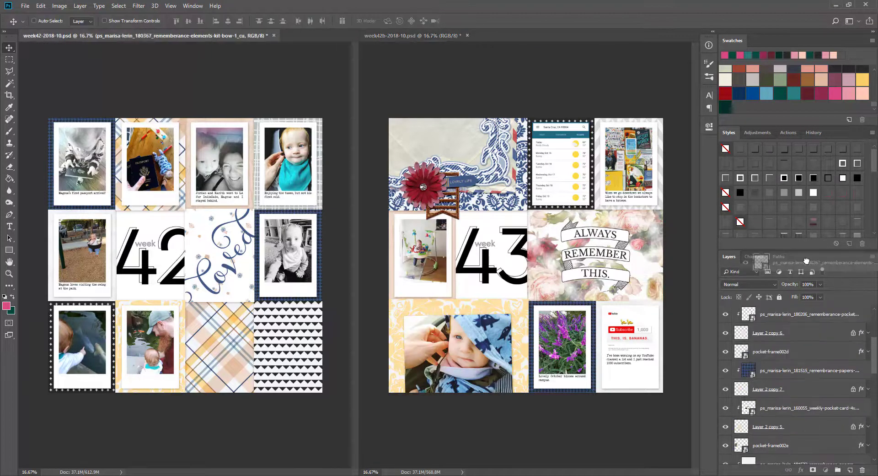
Paste the bow into week 42, shrinking and placing it on the page
{"action": "key", "text": "ctrl+v"}
{"action": "key", "text": "ctrl+t"}
{"action": "left_click_drag", "start_coordinate": [196, 268], "coordinate": [297, 296]}
{"action": "left_click", "coordinate": [321, 298], "text": "ctrl+shift"}
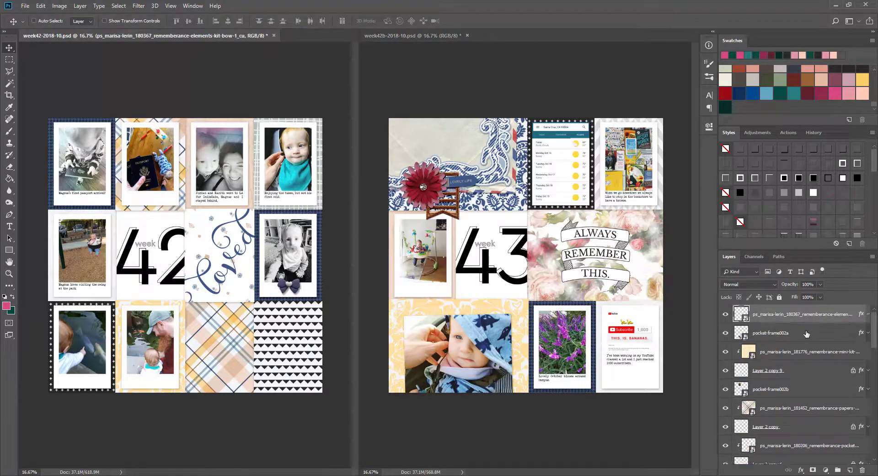
Position the cork heart in the plaid cell with the navy flower overlapping it
{"action": "key", "text": "ctrl+v"}
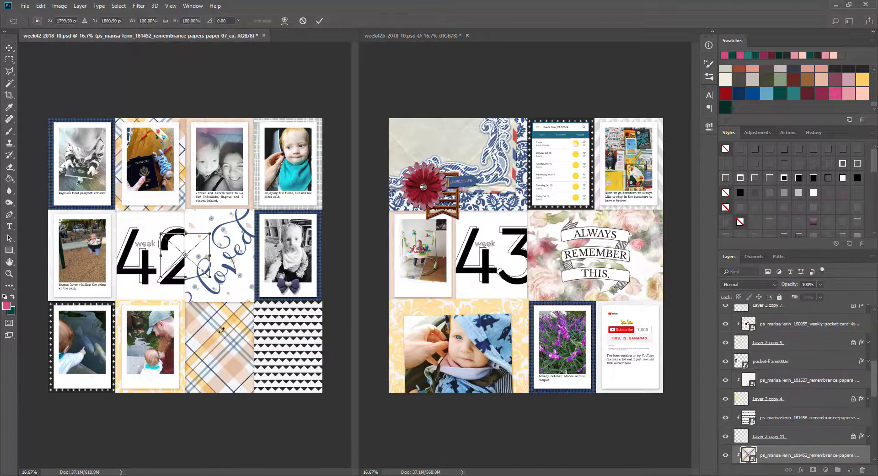
{"action": "left_click_drag", "start_coordinate": [247, 324], "coordinate": [301, 322]}
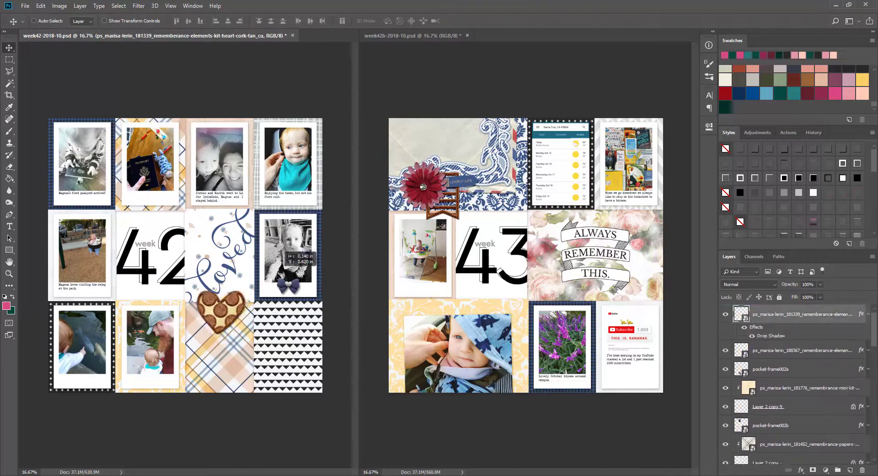
{"action": "key", "text": "ctrl+v"}
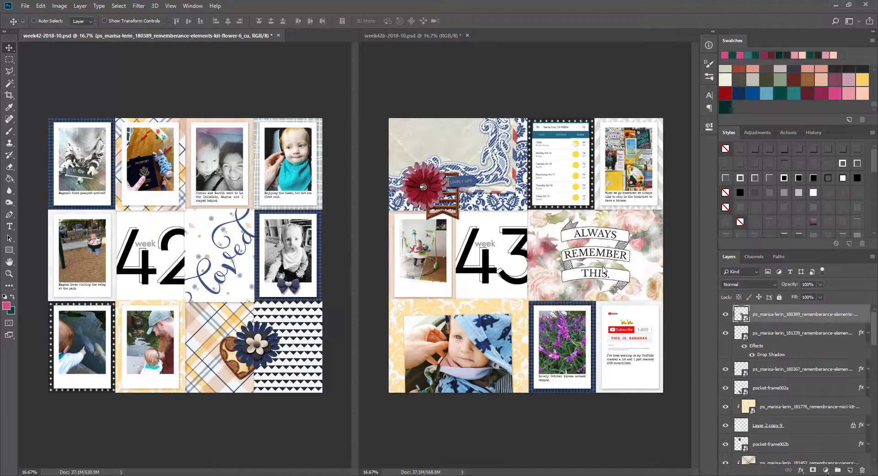
{"action": "left_click_drag", "start_coordinate": [265, 331], "coordinate": [276, 337]}
{"action": "key", "text": "alt+bracketleft"}
{"action": "left_click_drag", "start_coordinate": [306, 362], "coordinate": [307, 372]}
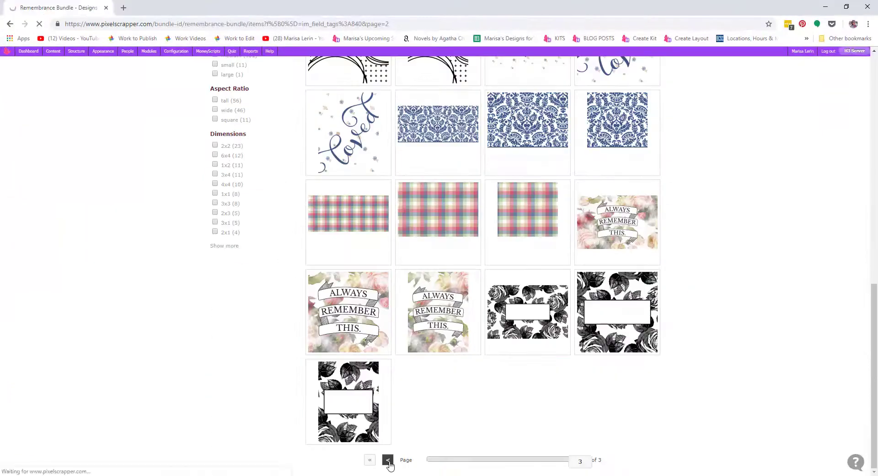
Download the heart button and rose sticker from the Remembrance bundle, reporting no problems
{"action": "right_click", "coordinate": [461, 143]}
{"action": "left_click", "coordinate": [461, 143]}
{"action": "scroll", "coordinate": [273, 196], "scroll_direction": "up", "scroll_amount": 5}
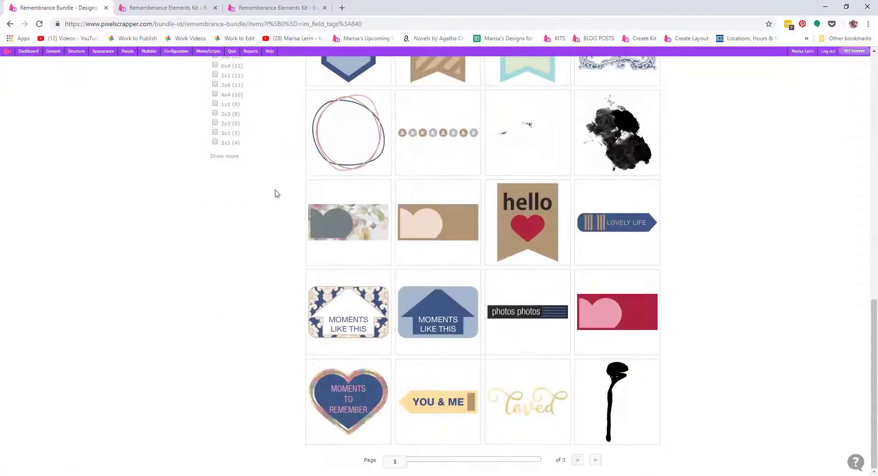
{"action": "scroll", "coordinate": [273, 196], "scroll_direction": "up", "scroll_amount": 10}
{"action": "left_click", "coordinate": [222, 4]}
{"action": "left_click", "coordinate": [216, 8]}
{"action": "left_click", "coordinate": [558, 334]}
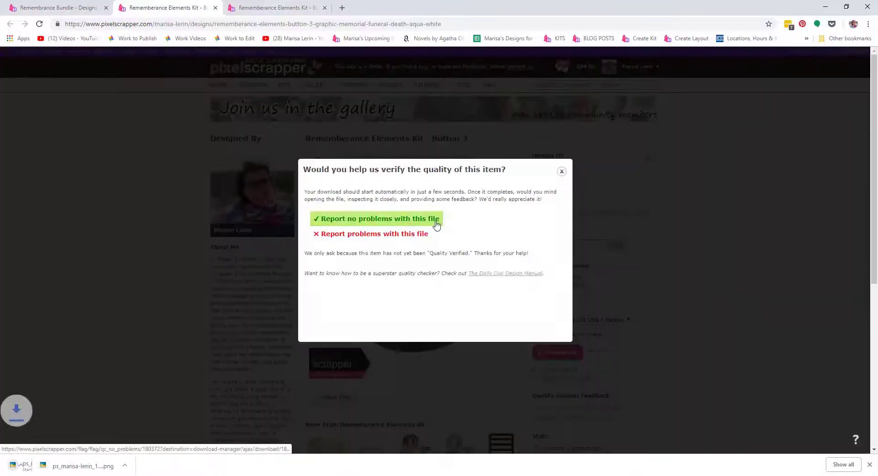
{"action": "left_click", "coordinate": [436, 221]}
{"action": "left_click", "coordinate": [217, 7]}
{"action": "left_click", "coordinate": [557, 334]}
Search Pixel Scrapper for 'leaf' and download the chosen flower graphic
{"action": "left_click", "coordinate": [565, 86]}
{"action": "type", "text": "leaf"}
{"action": "key", "text": "Return"}
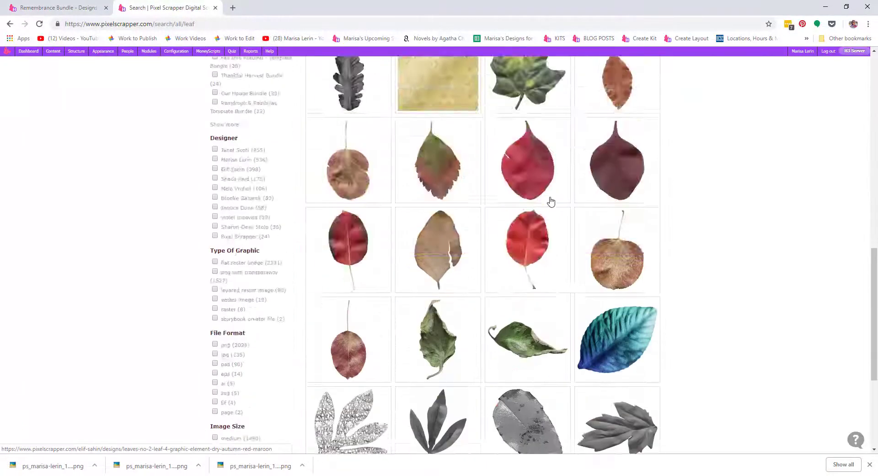
{"action": "scroll", "coordinate": [400, 246], "scroll_direction": "down", "scroll_amount": 10}
{"action": "scroll", "coordinate": [287, 188], "scroll_direction": "down", "scroll_amount": 10}
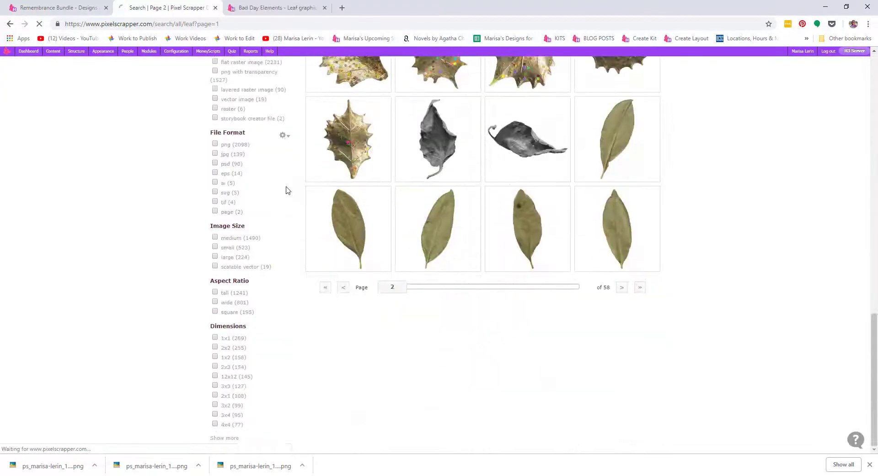
{"action": "left_click", "coordinate": [277, 3]}
{"action": "left_click", "coordinate": [589, 400]}
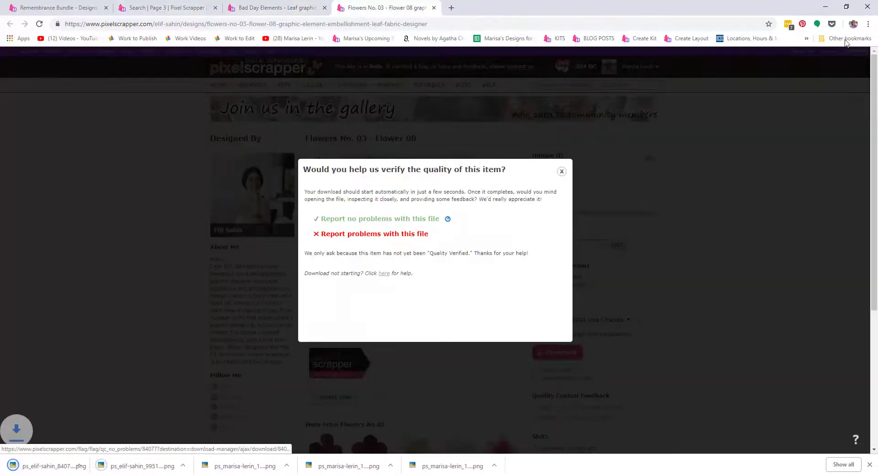
Tuck a rotated leaf and flower into week 42's cluster and place the hello label on week 43
{"action": "left_click_drag", "start_coordinate": [236, 275], "coordinate": [236, 274]}
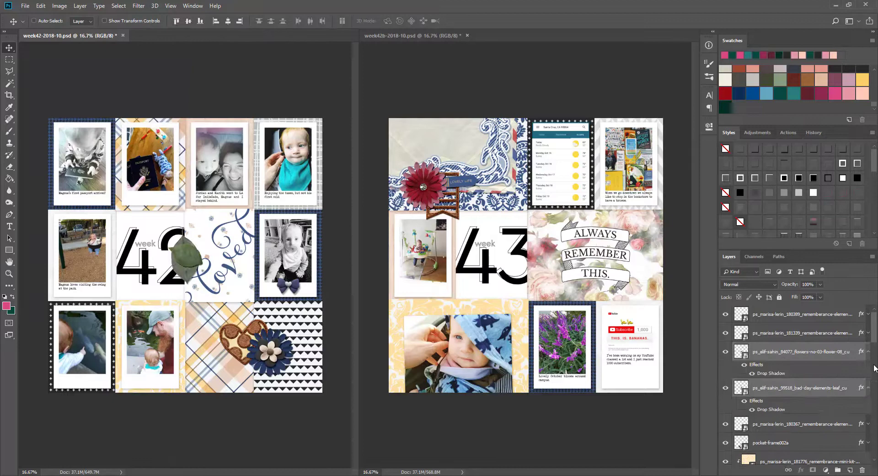
{"action": "left_click_drag", "start_coordinate": [320, 316], "coordinate": [317, 353]}
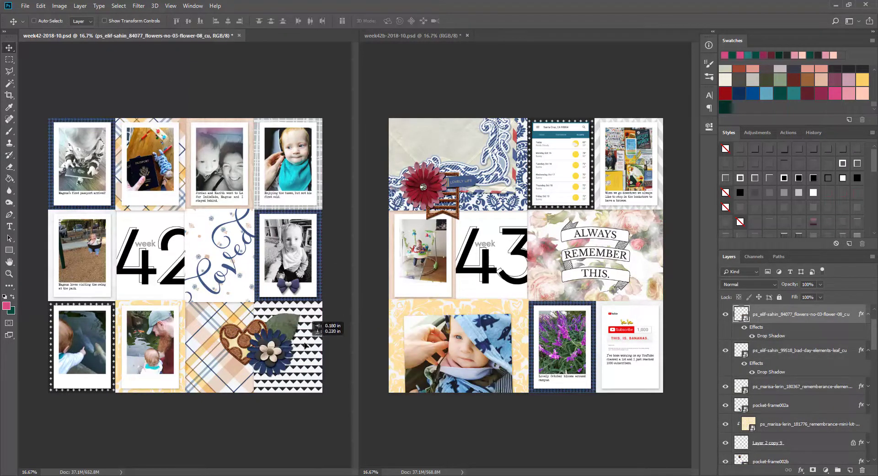
{"action": "left_click_drag", "start_coordinate": [430, 305], "coordinate": [430, 305]}
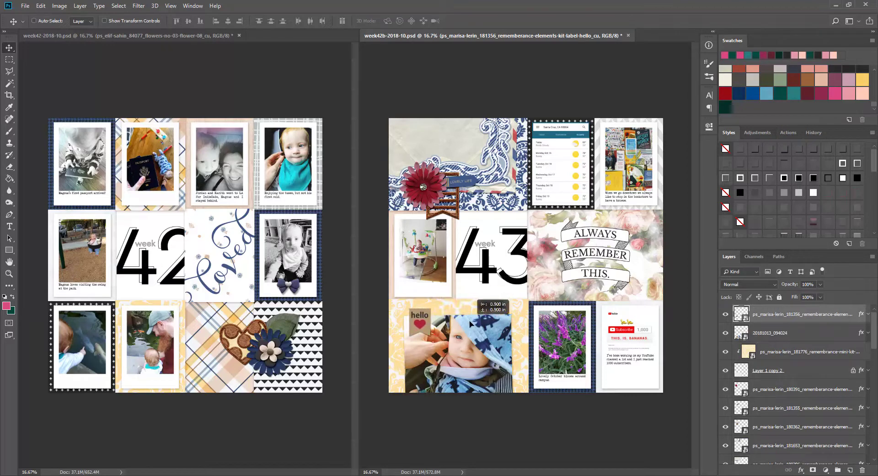
Add the YOU & ME label on week 42's bottom photo and position the dark heart button
{"action": "left_click", "coordinate": [202, 325]}
{"action": "key", "text": "ctrl+v"}
{"action": "left_click_drag", "start_coordinate": [248, 221], "coordinate": [256, 344]}
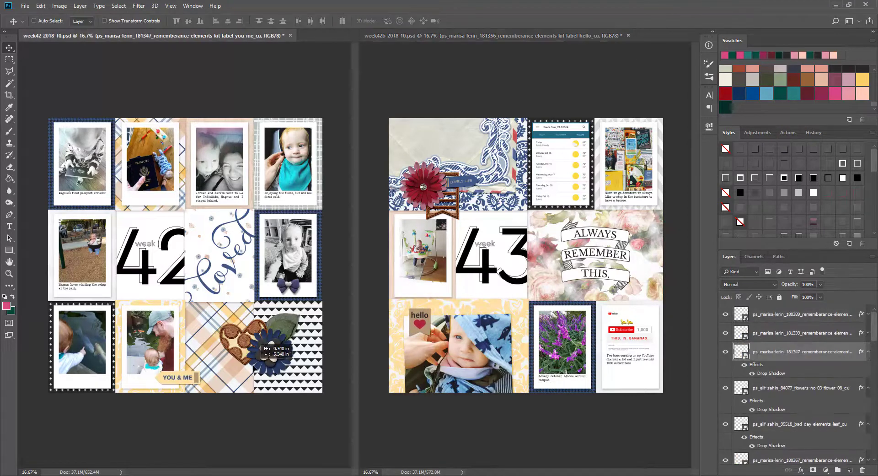
{"action": "key", "text": "ctrl+v"}
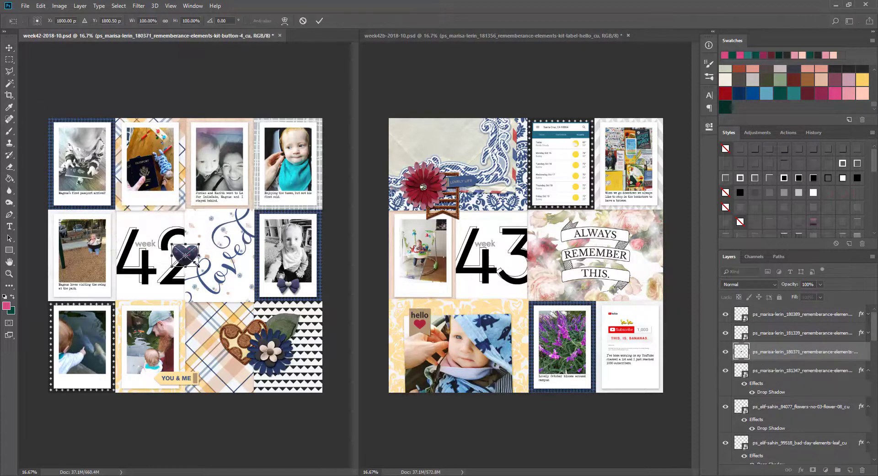
{"action": "mouse_move", "coordinate": [239, 254]}
{"action": "left_mouse_down"}
{"action": "mouse_move", "coordinate": [193, 219]}
{"action": "mouse_move", "coordinate": [157, 218]}
{"action": "mouse_move", "coordinate": [160, 197]}
{"action": "left_mouse_up"}
{"action": "key", "text": "Return"}
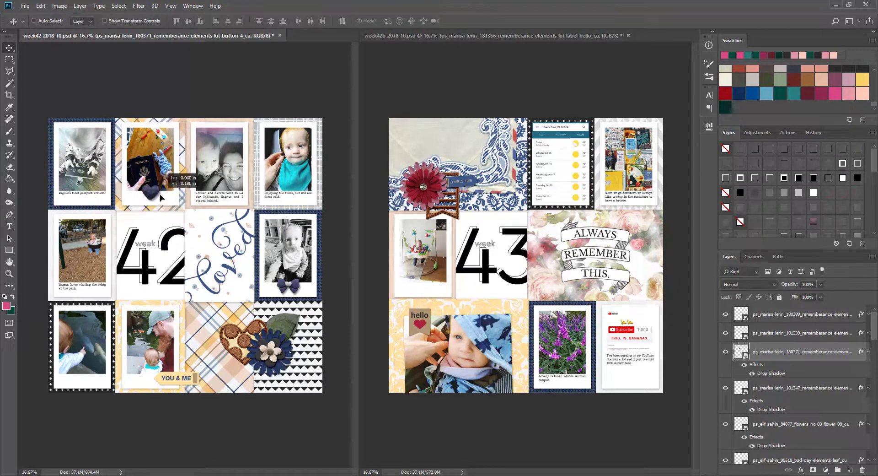
Put the round frame behind week 42's heart cluster, undoing a trial envelope paste
{"action": "left_click", "coordinate": [866, 351]}
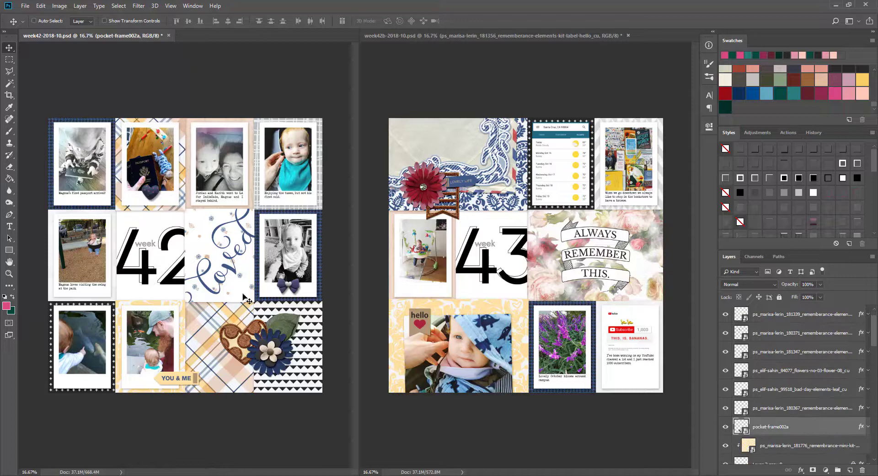
{"action": "key", "text": "ctrl+v"}
{"action": "left_click_drag", "start_coordinate": [266, 323], "coordinate": [291, 346]}
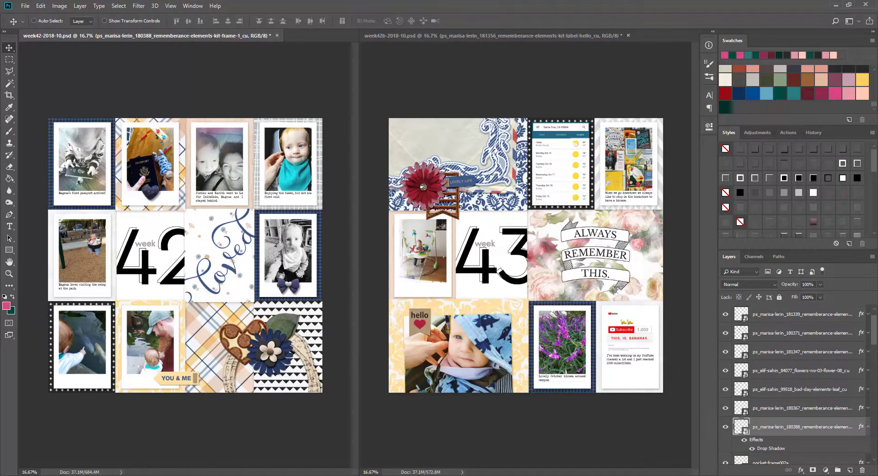
{"action": "key", "text": "ctrl+v"}
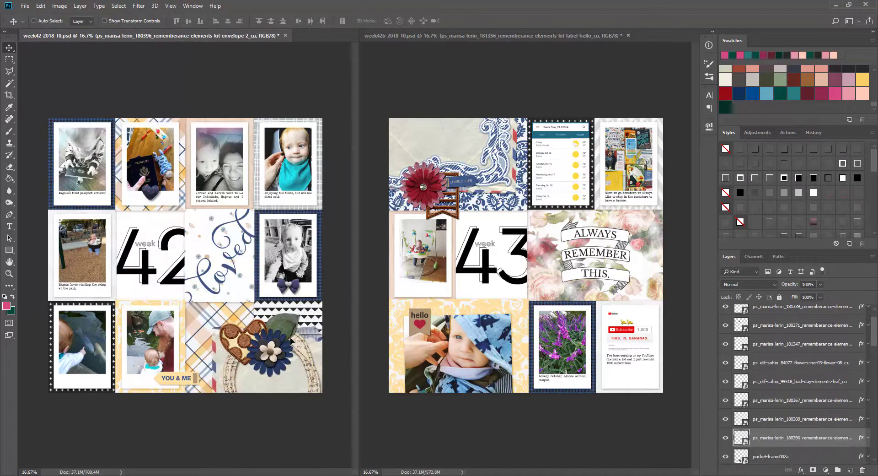
{"action": "key", "text": "ctrl+z"}
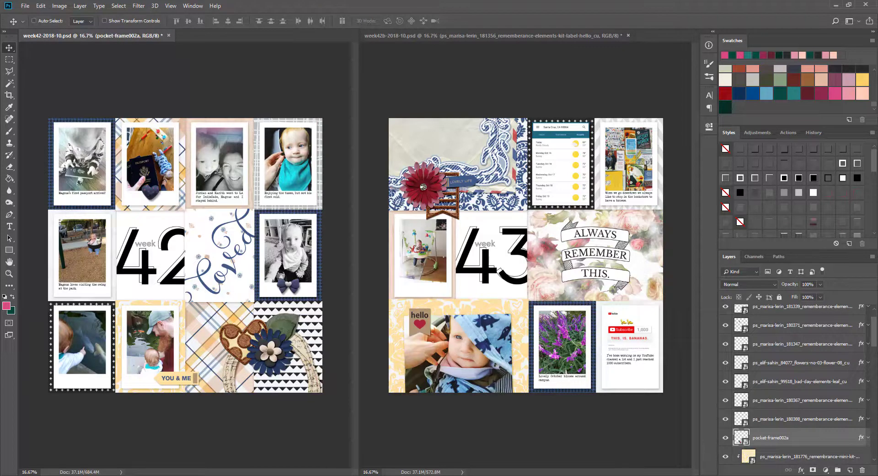
{"action": "key", "text": "ctrl+alt+z"}
{"action": "key", "text": "ctrl+shift+z"}
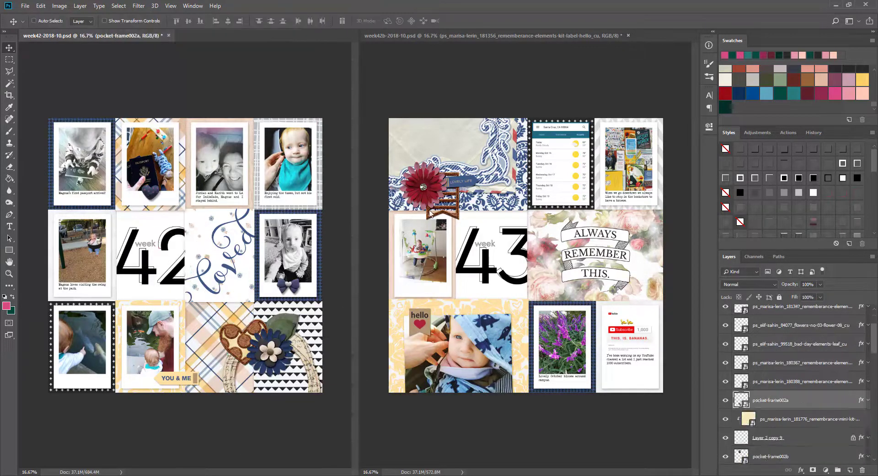
Add the red rose sticker to week 43 below other elements, plus a mini-kit paper
{"action": "left_click", "coordinate": [430, 213]}
{"action": "key", "text": "ctrl+v"}
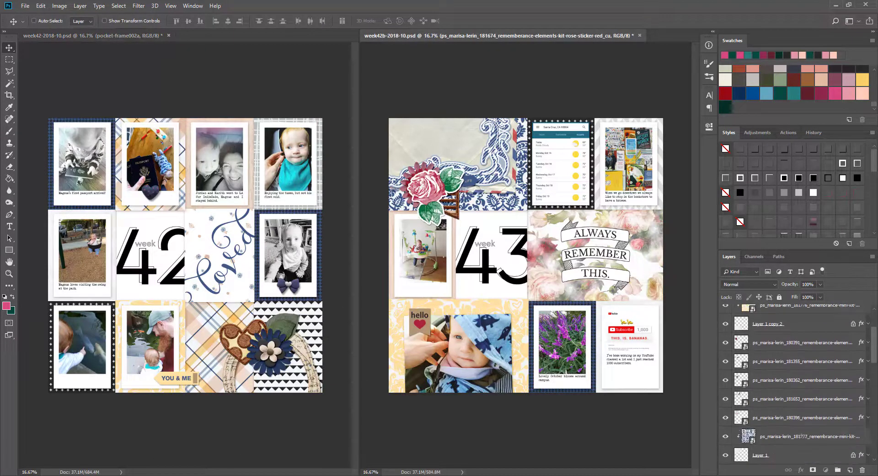
{"action": "key", "text": "ctrl+bracketleft"}
{"action": "key", "text": "ctrl+bracketleft"}
{"action": "key", "text": "ctrl+bracketleft"}
{"action": "key", "text": "ctrl+bracketleft"}
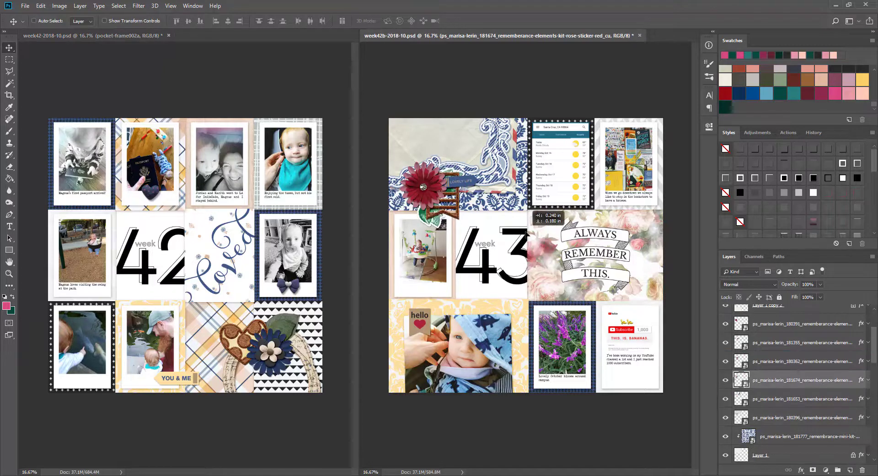
{"action": "left_click_drag", "start_coordinate": [416, 374], "coordinate": [513, 341]}
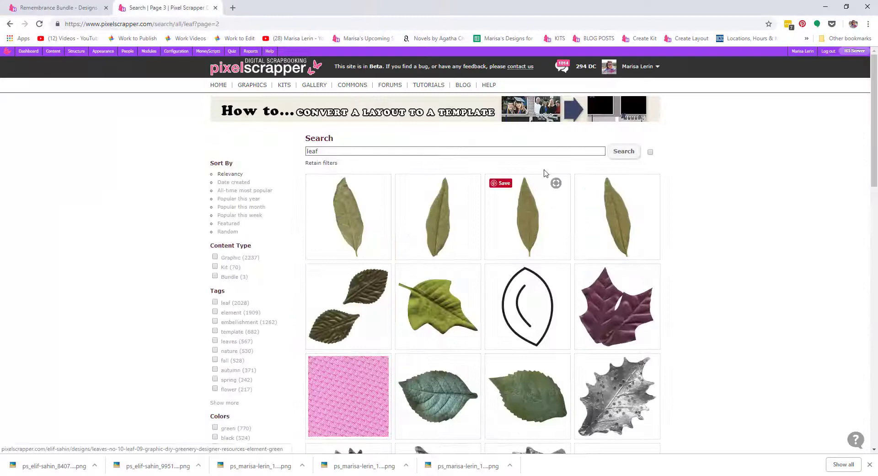
Search Pixel Scrapper for 'frame' and open Vintage Frame 078 in a background tab
{"action": "type", "text": "frame"}
{"action": "key", "text": "Return"}
{"action": "scroll", "coordinate": [526, 274], "scroll_direction": "down", "scroll_amount": 6}
{"action": "scroll", "coordinate": [503, 289], "scroll_direction": "down", "scroll_amount": 7}
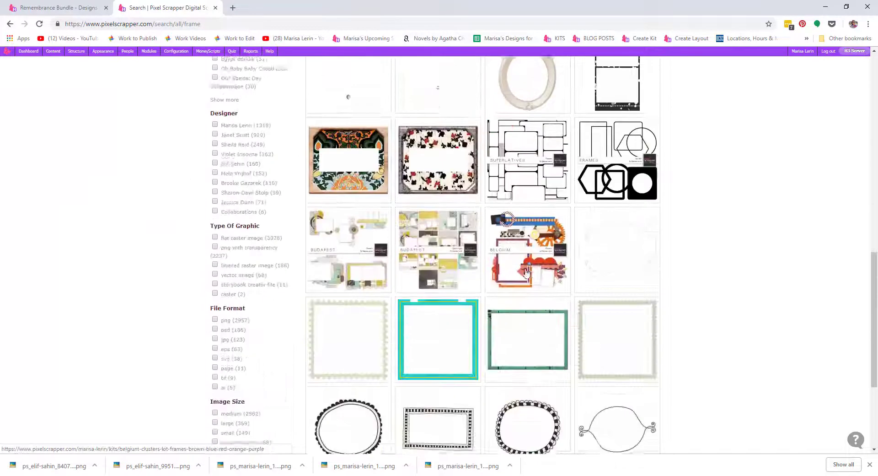
{"action": "scroll", "coordinate": [476, 304], "scroll_direction": "down", "scroll_amount": 4}
{"action": "scroll", "coordinate": [476, 297], "scroll_direction": "down", "scroll_amount": 2}
{"action": "scroll", "coordinate": [476, 298], "scroll_direction": "down", "scroll_amount": 4}
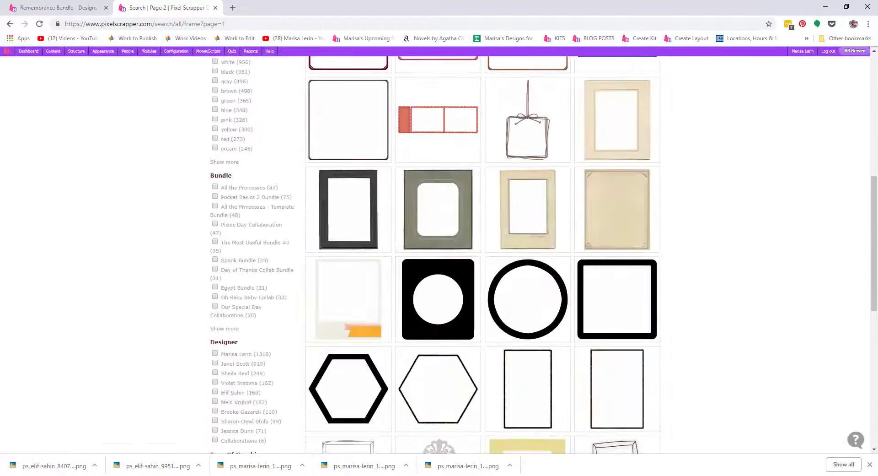
{"action": "scroll", "coordinate": [640, 239], "scroll_direction": "down", "scroll_amount": 4}
{"action": "middle_click", "coordinate": [639, 239]}
{"action": "scroll", "coordinate": [369, 267], "scroll_direction": "down", "scroll_amount": 4}
{"action": "scroll", "coordinate": [433, 252], "scroll_direction": "down", "scroll_amount": 10}
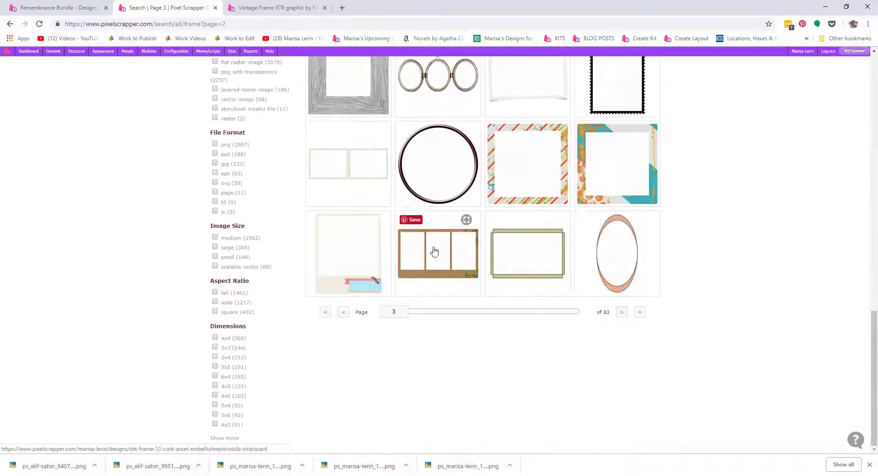
Check the Vintage Frame 078 page and download the You Me Frame stamp
{"action": "left_click", "coordinate": [622, 312]}
{"action": "left_click", "coordinate": [297, 8]}
{"action": "left_click", "coordinate": [325, 7]}
{"action": "scroll", "coordinate": [640, 147], "scroll_direction": "down", "scroll_amount": 10}
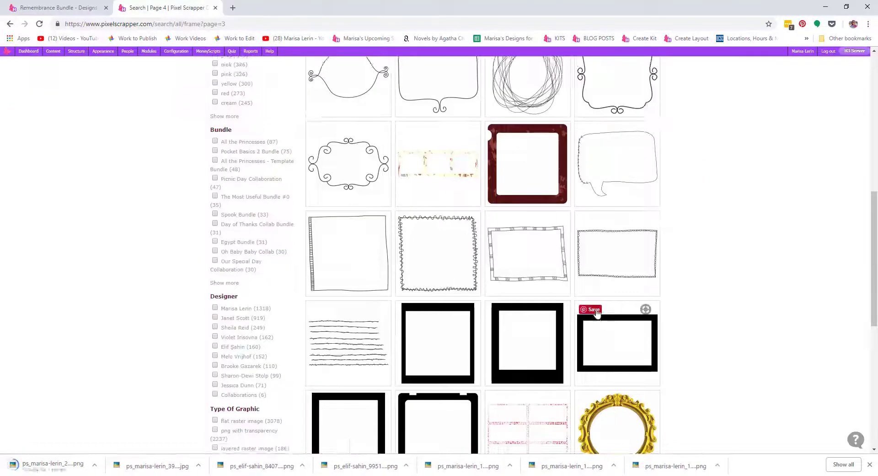
{"action": "left_click", "coordinate": [528, 423]}
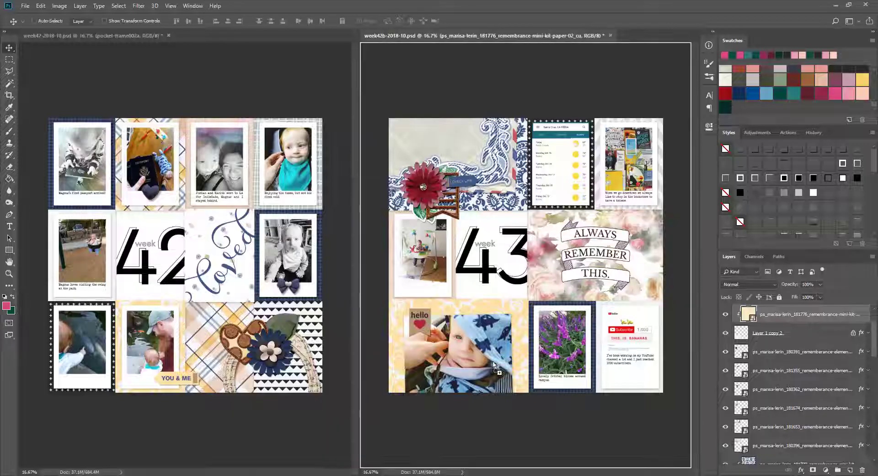
Place and free-transform the vintage frame around week 43's hello photo, then consolidate documents to tabs
{"action": "left_click_drag", "start_coordinate": [99, 343], "coordinate": [525, 320]}
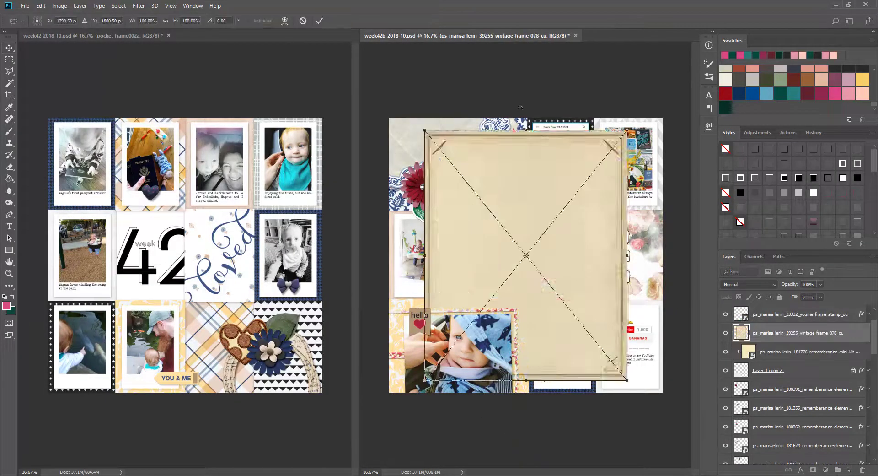
{"action": "key", "text": "Return"}
{"action": "key", "text": "ctrl+t"}
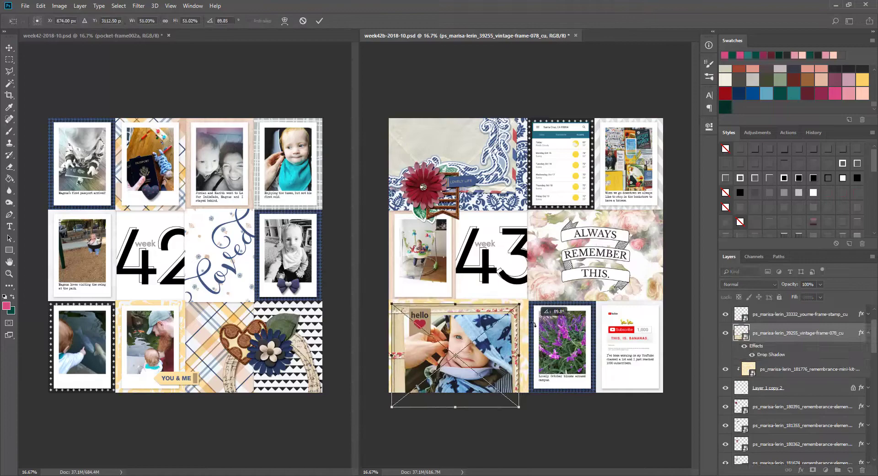
{"action": "key", "text": "Return"}
{"action": "left_click_drag", "start_coordinate": [527, 337], "coordinate": [529, 341]}
{"action": "left_click", "coordinate": [193, 5]}
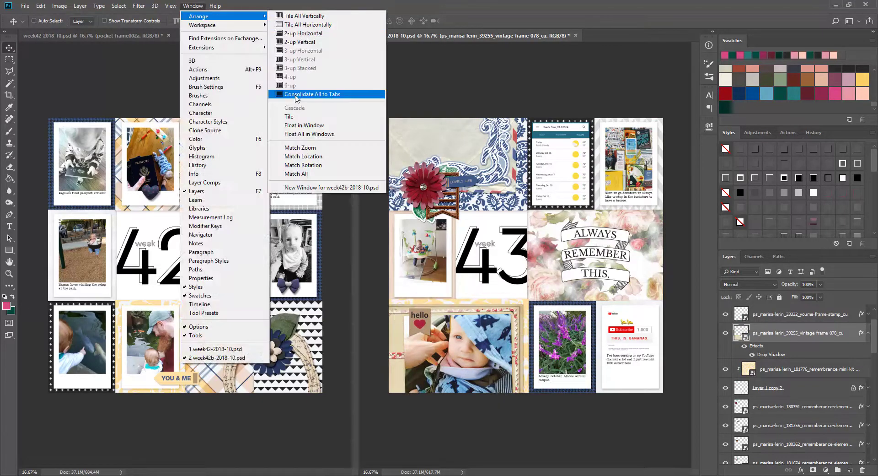
{"action": "left_click", "coordinate": [316, 90]}
Search Pixel Scrapper for 'staple' and open the Metal Staple 03 result
{"action": "key", "text": "alt+Tab"}
{"action": "left_click", "coordinate": [554, 85]}
{"action": "key", "text": "Return"}
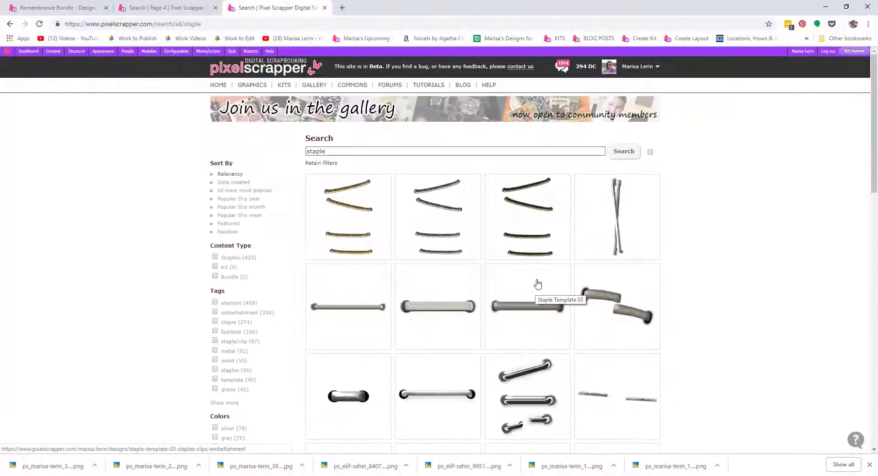
{"action": "scroll", "coordinate": [537, 282], "scroll_direction": "down", "scroll_amount": 5}
{"action": "scroll", "coordinate": [538, 282], "scroll_direction": "down", "scroll_amount": 7}
{"action": "left_click", "coordinate": [521, 237]}
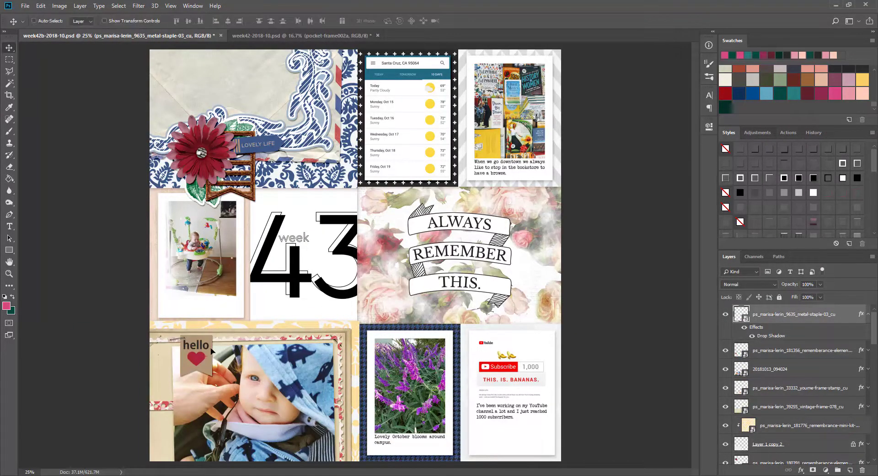
Move the hello tag and staple down, and place a duplicate staple elsewhere
{"action": "left_click", "coordinate": [868, 314]}
{"action": "left_click", "coordinate": [800, 333], "text": "shift"}
{"action": "left_click_drag", "start_coordinate": [216, 366], "coordinate": [220, 382]}
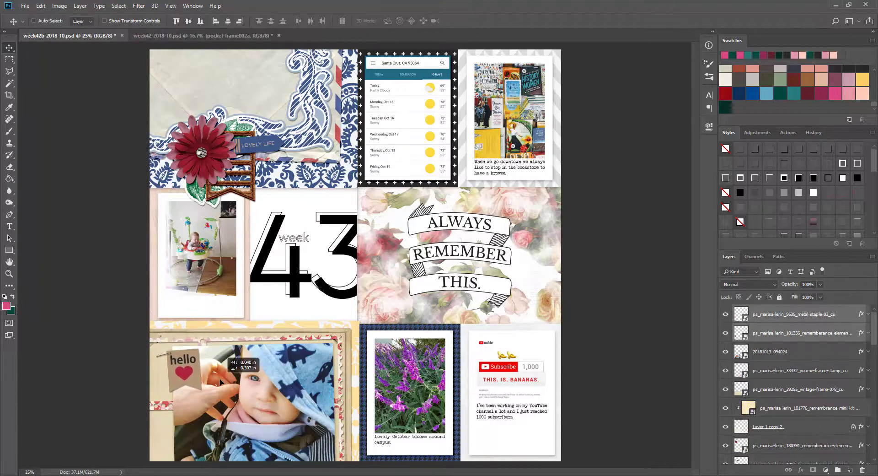
{"action": "left_click_drag", "start_coordinate": [266, 346], "coordinate": [430, 350]}
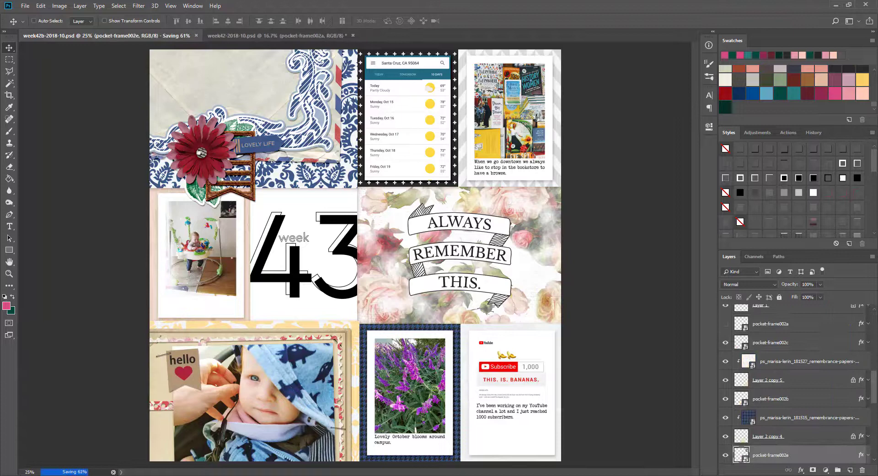
Put the blue button at the Always Remember card's corner with a white tulle flower behind it
{"action": "left_click_drag", "start_coordinate": [355, 256], "coordinate": [552, 201]}
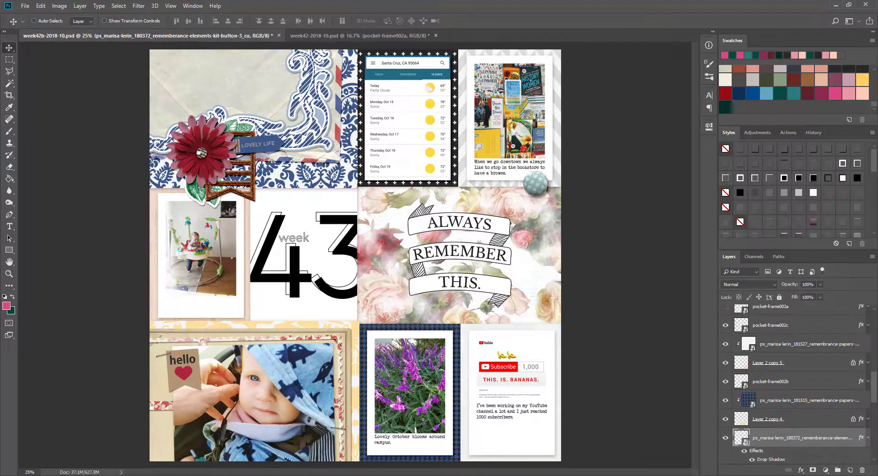
{"action": "left_click", "coordinate": [231, 453]}
{"action": "left_click", "coordinate": [274, 8]}
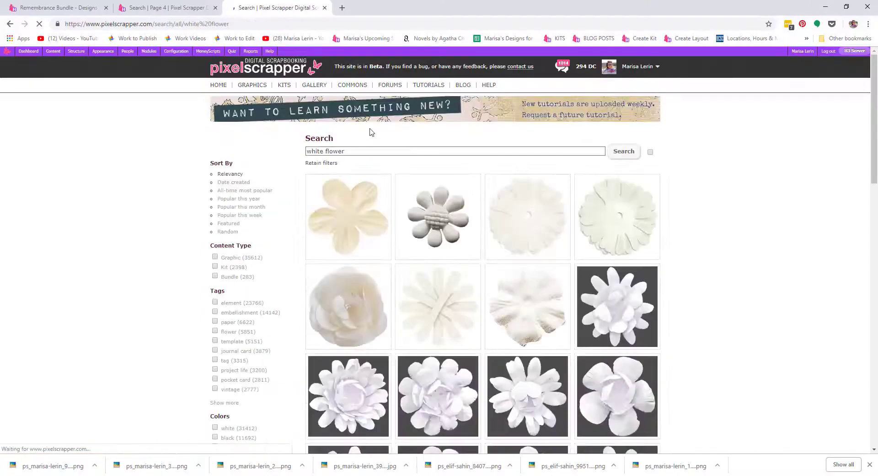
{"action": "scroll", "coordinate": [474, 204], "scroll_direction": "down", "scroll_amount": 6}
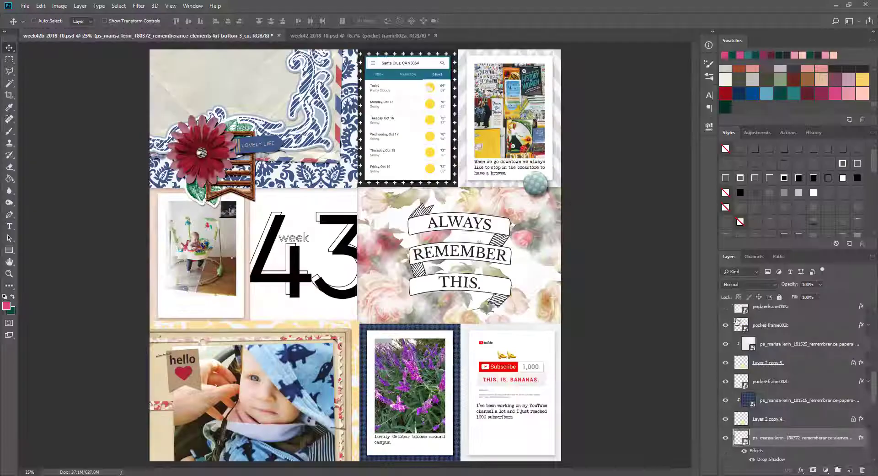
{"action": "key", "text": "ctrl+v"}
{"action": "mouse_move", "coordinate": [356, 255]}
{"action": "left_mouse_down"}
{"action": "mouse_move", "coordinate": [561, 192]}
{"action": "mouse_move", "coordinate": [583, 213]}
{"action": "left_mouse_up"}
Move the tiny white flower to the bottom of the purple flowers card
{"action": "left_click", "coordinate": [778, 400], "text": "shift"}
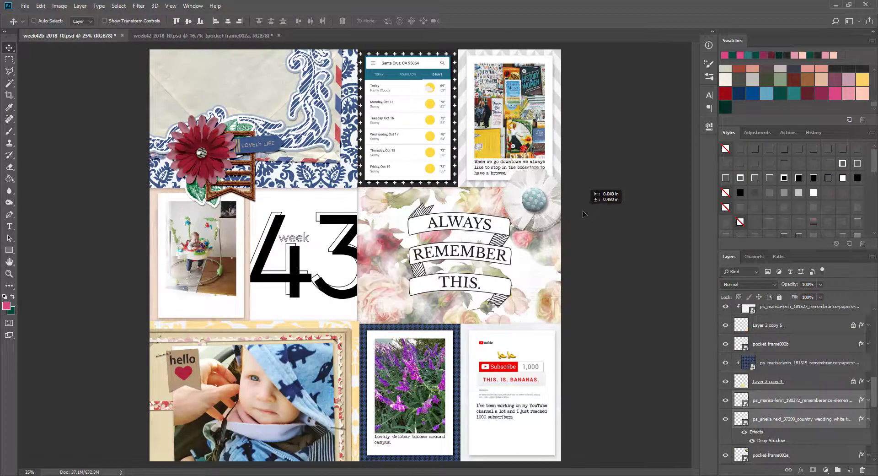
{"action": "key", "text": "Return"}
{"action": "left_click_drag", "start_coordinate": [416, 229], "coordinate": [472, 412]}
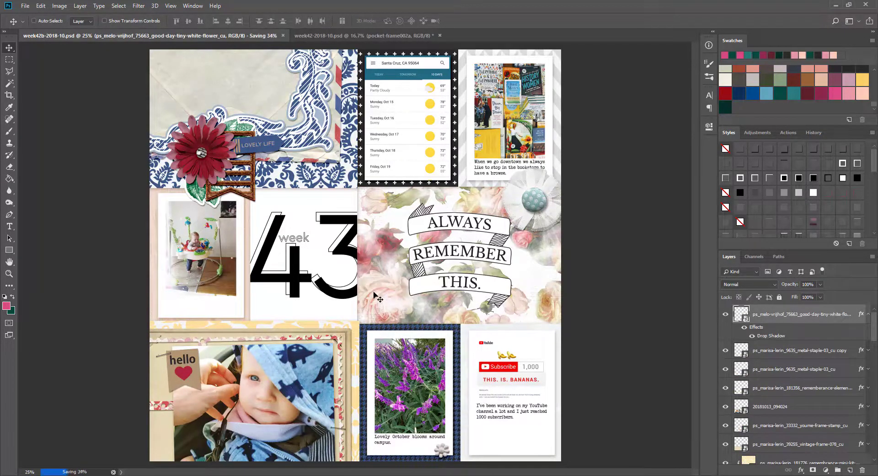
Switch to the week 42 layout and zoom in on it
{"action": "key", "text": "ctrl+Tab"}
{"action": "key", "text": "z"}
{"action": "left_click", "coordinate": [435, 271]}
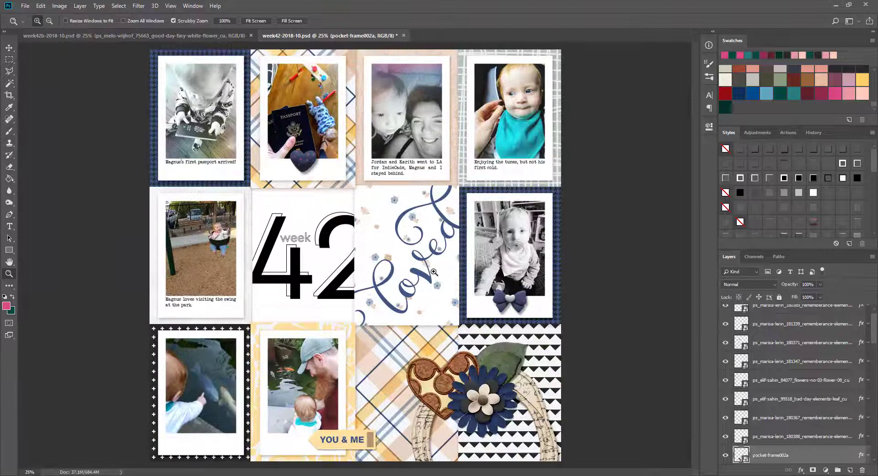
Browse Pixel Scrapper graphics sorted Random and open Sister Heart Scatter in a new tab
{"action": "key", "text": "alt+Tab"}
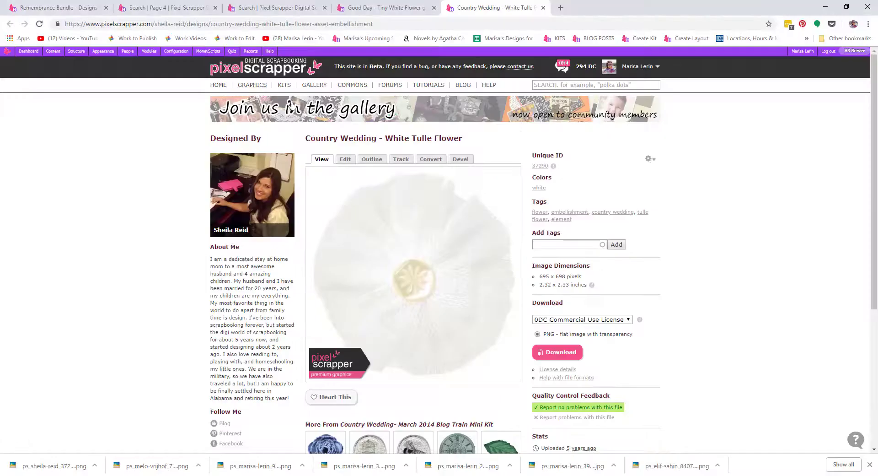
{"action": "left_click", "coordinate": [253, 85]}
{"action": "left_click", "coordinate": [229, 221]}
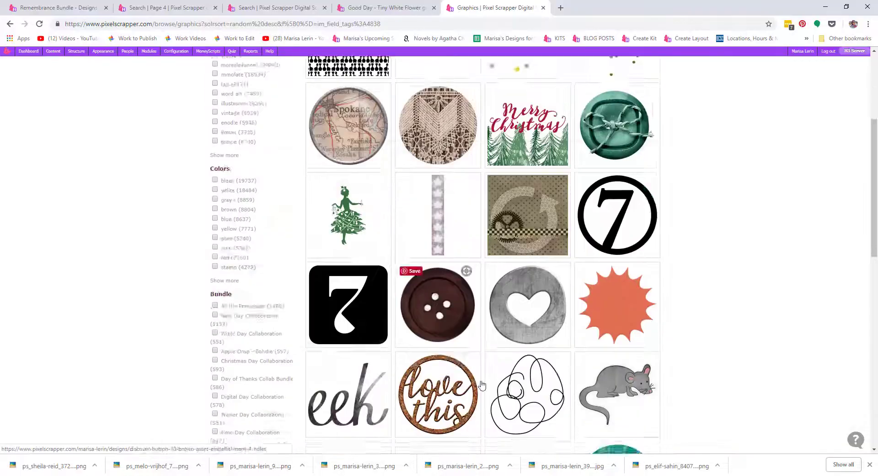
{"action": "scroll", "coordinate": [482, 386], "scroll_direction": "down", "scroll_amount": 5}
{"action": "left_click", "coordinate": [632, 344]}
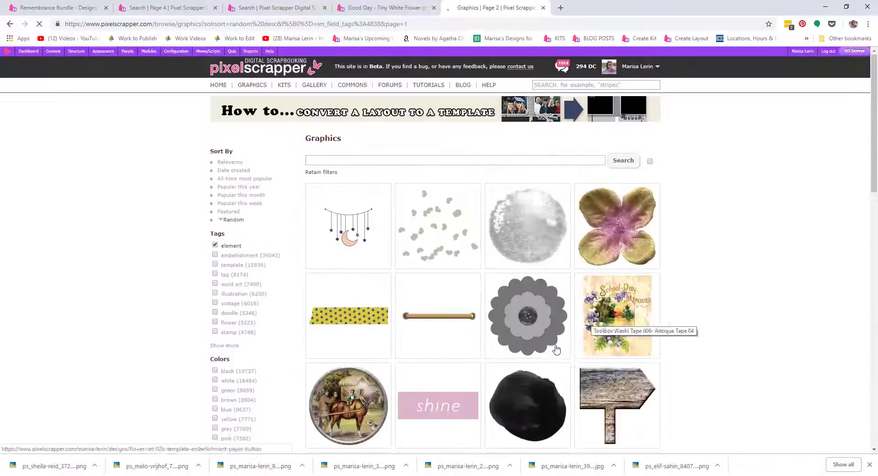
{"action": "middle_click", "coordinate": [555, 349]}
{"action": "scroll", "coordinate": [555, 349], "scroll_direction": "down", "scroll_amount": 5}
{"action": "scroll", "coordinate": [634, 346], "scroll_direction": "down", "scroll_amount": 5}
{"action": "left_click", "coordinate": [633, 345]}
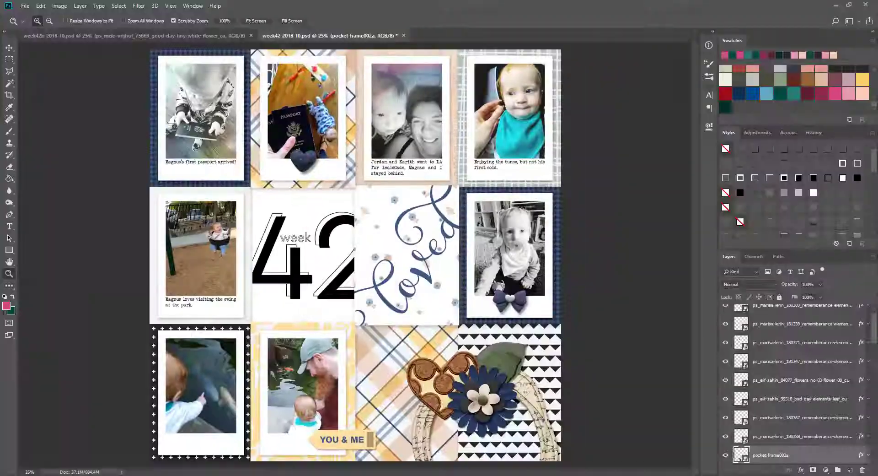
Open the Ride A Bike item in a new tab and dismiss its quality feedback prompt
{"action": "scroll", "coordinate": [559, 308], "scroll_direction": "down", "scroll_amount": 5}
{"action": "middle_click", "coordinate": [559, 308]}
{"action": "scroll", "coordinate": [639, 360], "scroll_direction": "down", "scroll_amount": 5}
{"action": "left_click", "coordinate": [639, 360]}
{"action": "scroll", "coordinate": [623, 355], "scroll_direction": "down", "scroll_amount": 5}
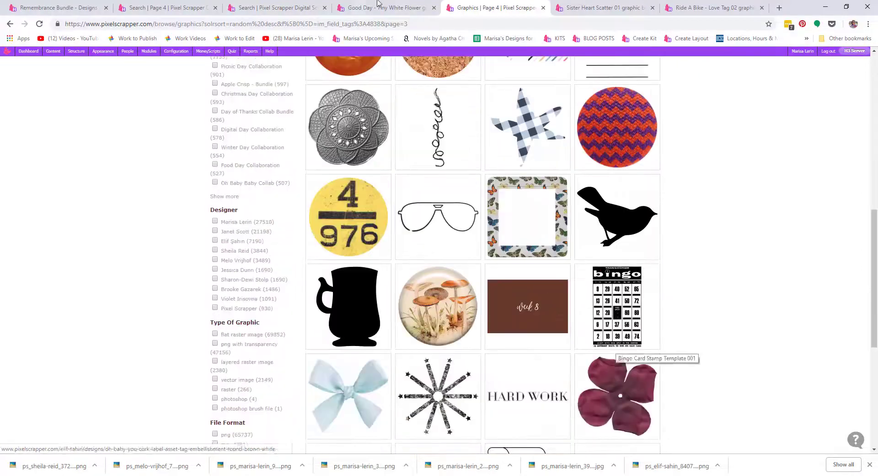
{"action": "left_click", "coordinate": [713, 8]}
{"action": "left_click", "coordinate": [364, 218]}
{"action": "left_click", "coordinate": [569, 391]}
{"action": "scroll", "coordinate": [569, 392], "scroll_direction": "down", "scroll_amount": 4}
Open the full Ride A Bike kit's items, opening pieces like the oval doodle frame in tabs
{"action": "left_click", "coordinate": [506, 289]}
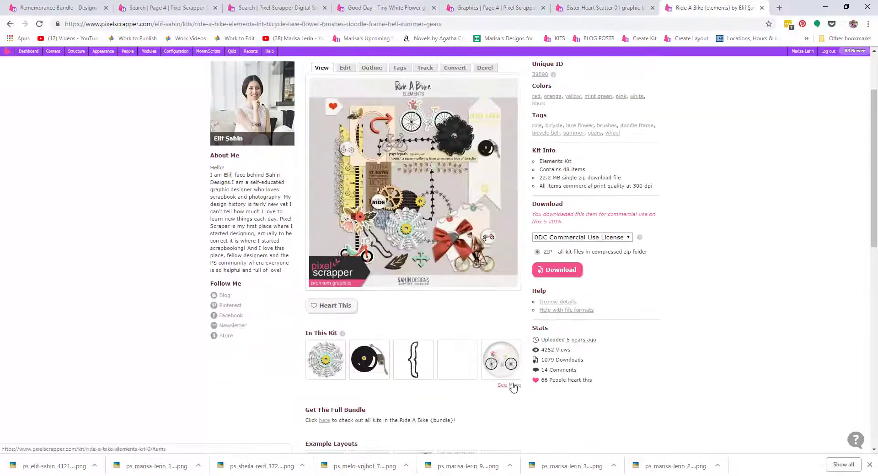
{"action": "left_click", "coordinate": [507, 387]}
{"action": "scroll", "coordinate": [499, 294], "scroll_direction": "down", "scroll_amount": 5}
{"action": "scroll", "coordinate": [498, 293], "scroll_direction": "down", "scroll_amount": 10}
{"action": "middle_click", "coordinate": [555, 77]}
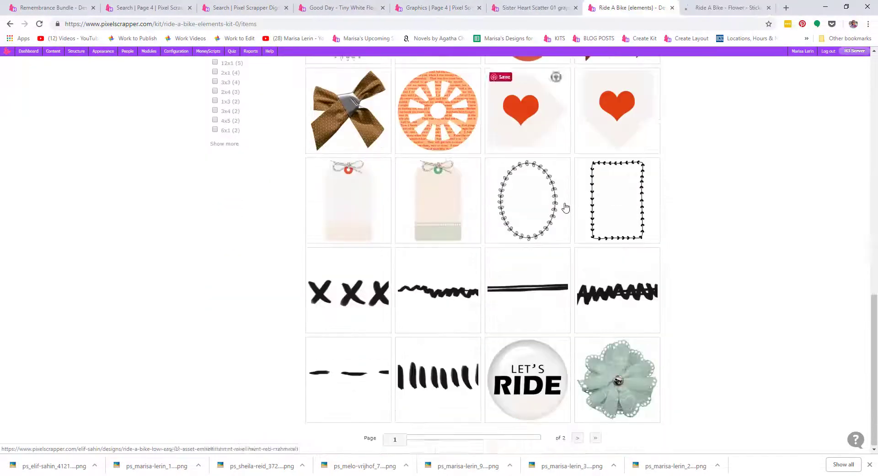
{"action": "middle_click", "coordinate": [590, 345]}
{"action": "left_click", "coordinate": [10, 24]}
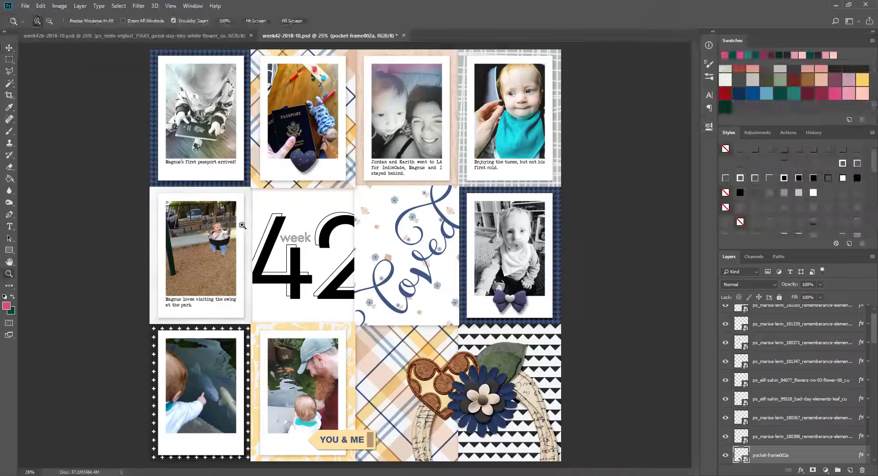
Position the twine tag and add Ride A Bike flower stickers on the left edge and right cluster
{"action": "key", "text": "v"}
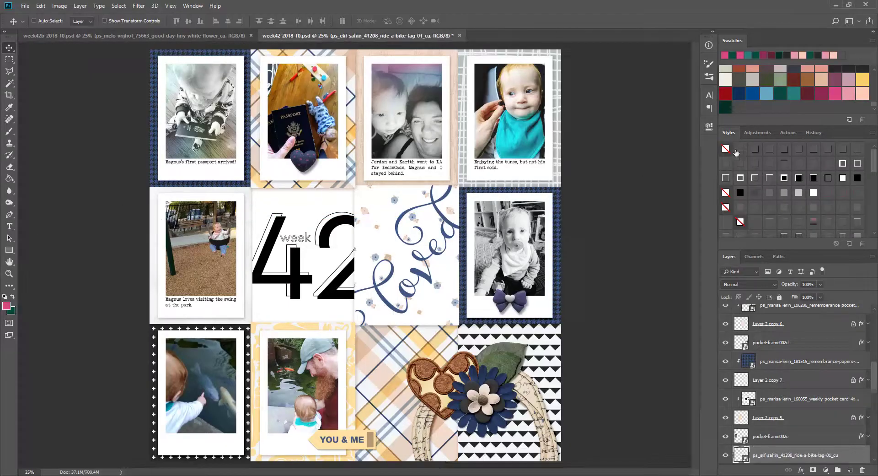
{"action": "left_click_drag", "start_coordinate": [257, 233], "coordinate": [280, 103]}
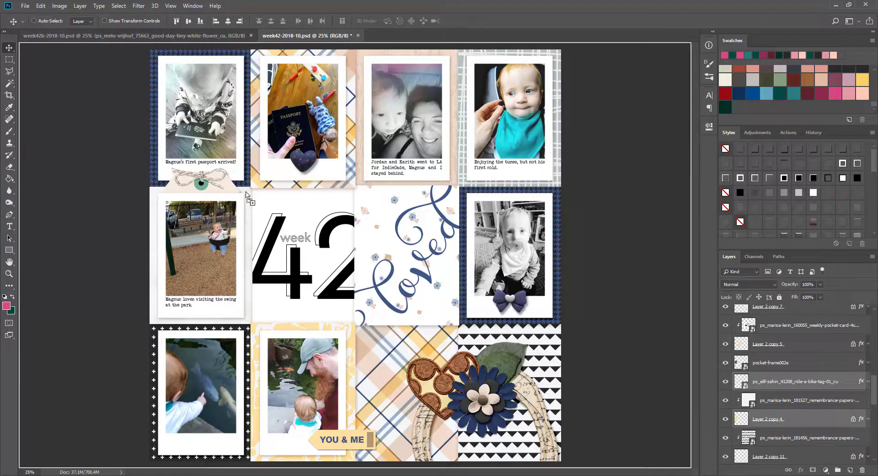
{"action": "key", "text": "ctrl+v"}
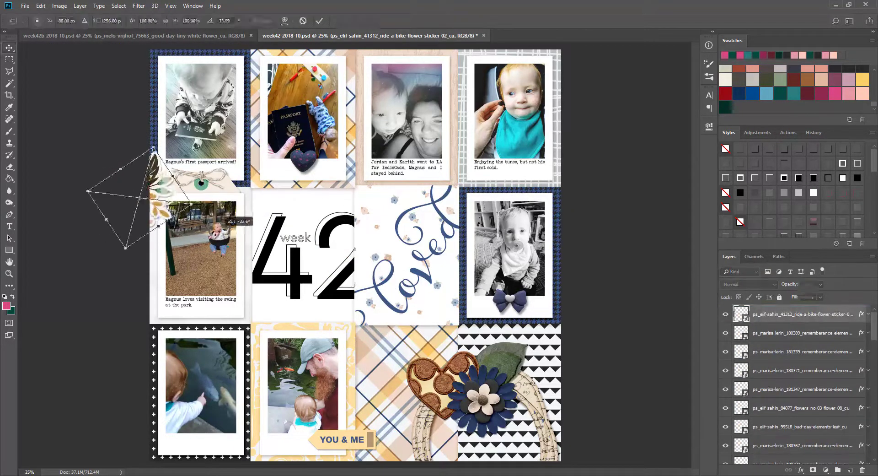
{"action": "left_click_drag", "start_coordinate": [791, 308], "coordinate": [151, 211]}
{"action": "left_click_drag", "start_coordinate": [274, 415], "coordinate": [565, 335]}
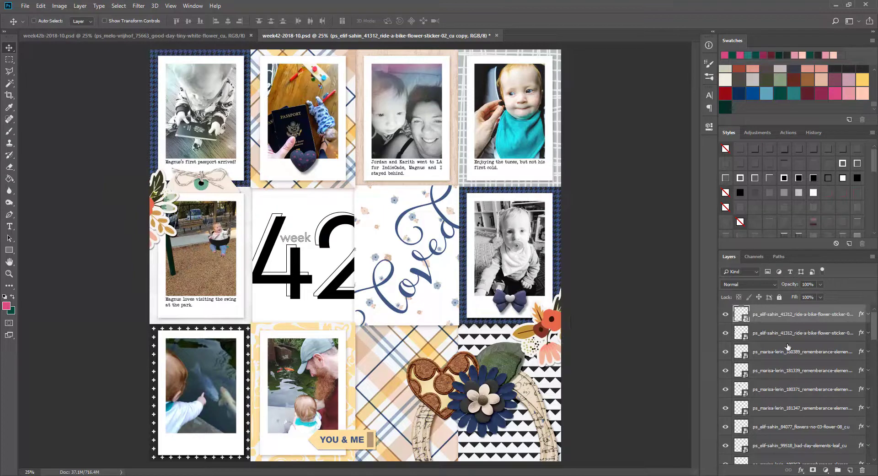
{"action": "key", "text": "ctrl+bracketleft"}
{"action": "key", "text": "ctrl+bracketleft"}
{"action": "key", "text": "ctrl+bracketleft"}
{"action": "key", "text": "ctrl+bracketleft"}
{"action": "key", "text": "ctrl+bracketleft"}
{"action": "key", "text": "ctrl+bracketleft"}
{"action": "left_click_drag", "start_coordinate": [597, 376], "coordinate": [594, 368]}
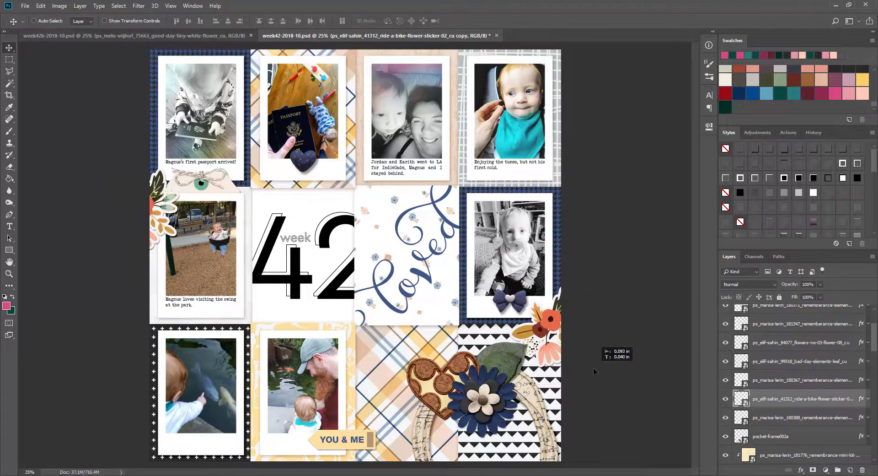
Try the love heart tag on the left side, delete it, and return to week 43
{"action": "key", "text": "ctrl+v"}
{"action": "mouse_move", "coordinate": [343, 251]}
{"action": "left_mouse_down"}
{"action": "mouse_move", "coordinate": [171, 210]}
{"action": "mouse_move", "coordinate": [174, 278]}
{"action": "left_mouse_up"}
{"action": "key", "text": "Delete"}
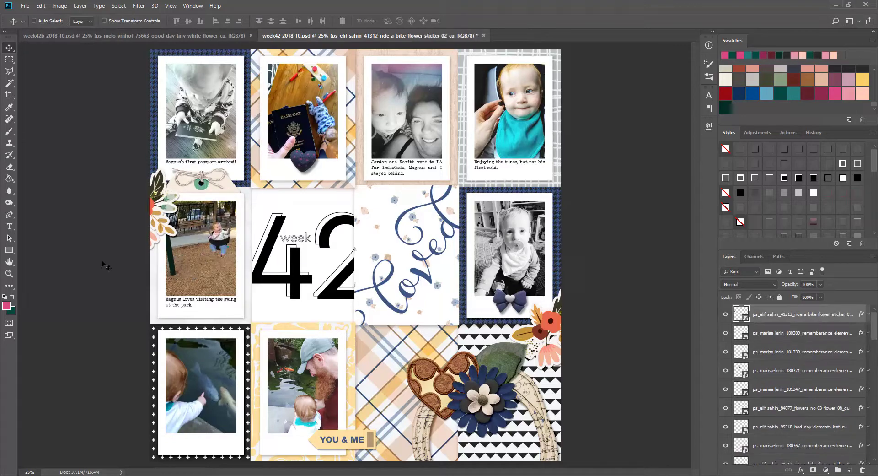
{"action": "key", "text": "ctrl+Tab"}
{"action": "key", "text": "ctrl+Tab"}
{"action": "key", "text": "ctrl+Tab"}
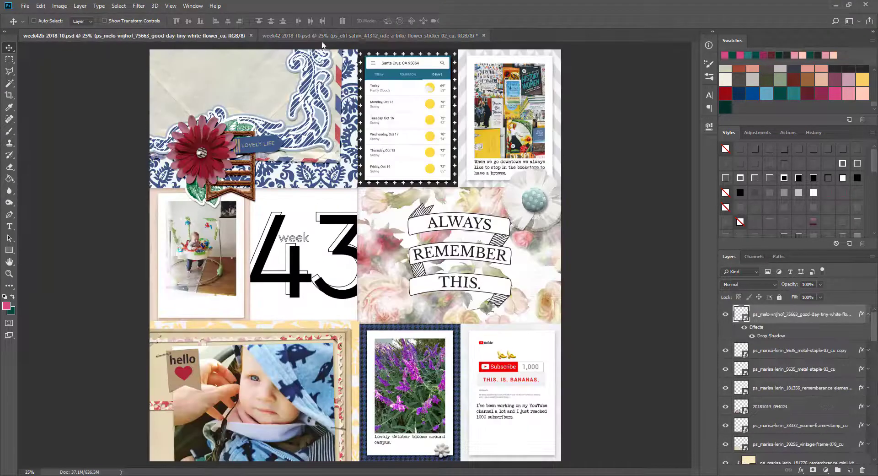
{"action": "key", "text": "ctrl+Tab"}
{"action": "key", "text": "ctrl+Tab"}
{"action": "key", "text": "ctrl+Tab"}
{"action": "key", "text": "ctrl+Tab"}
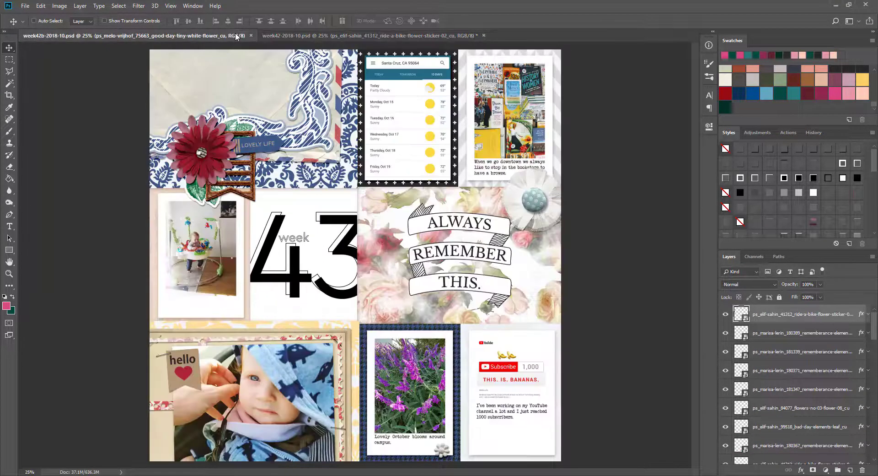